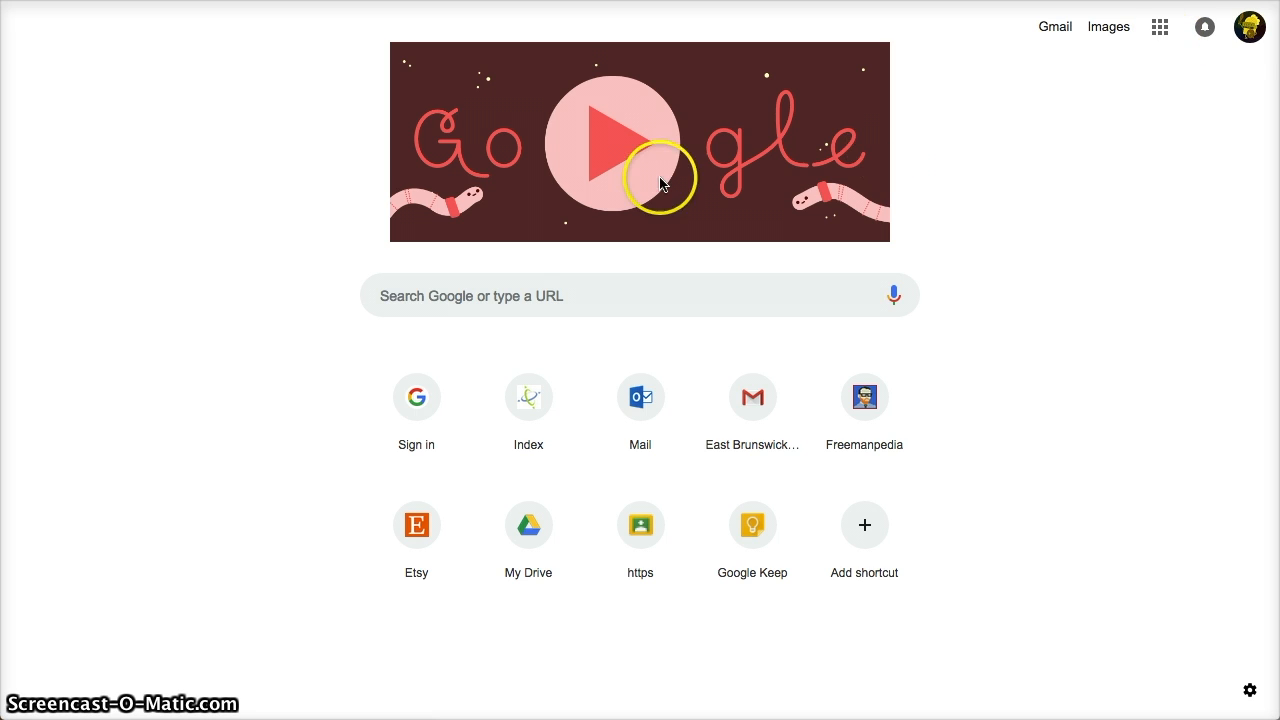
Switch to Google Sites and create a blank site in the new Google Sites editor
click(1160, 30)
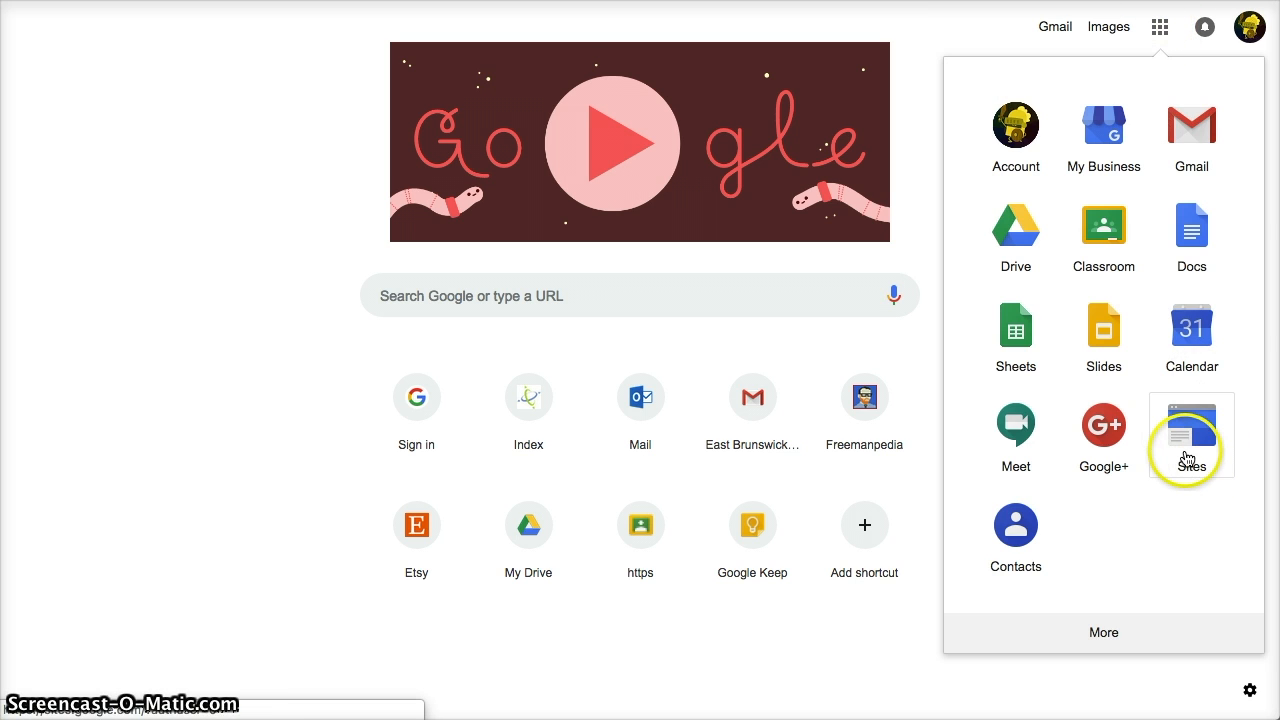
click(1187, 456)
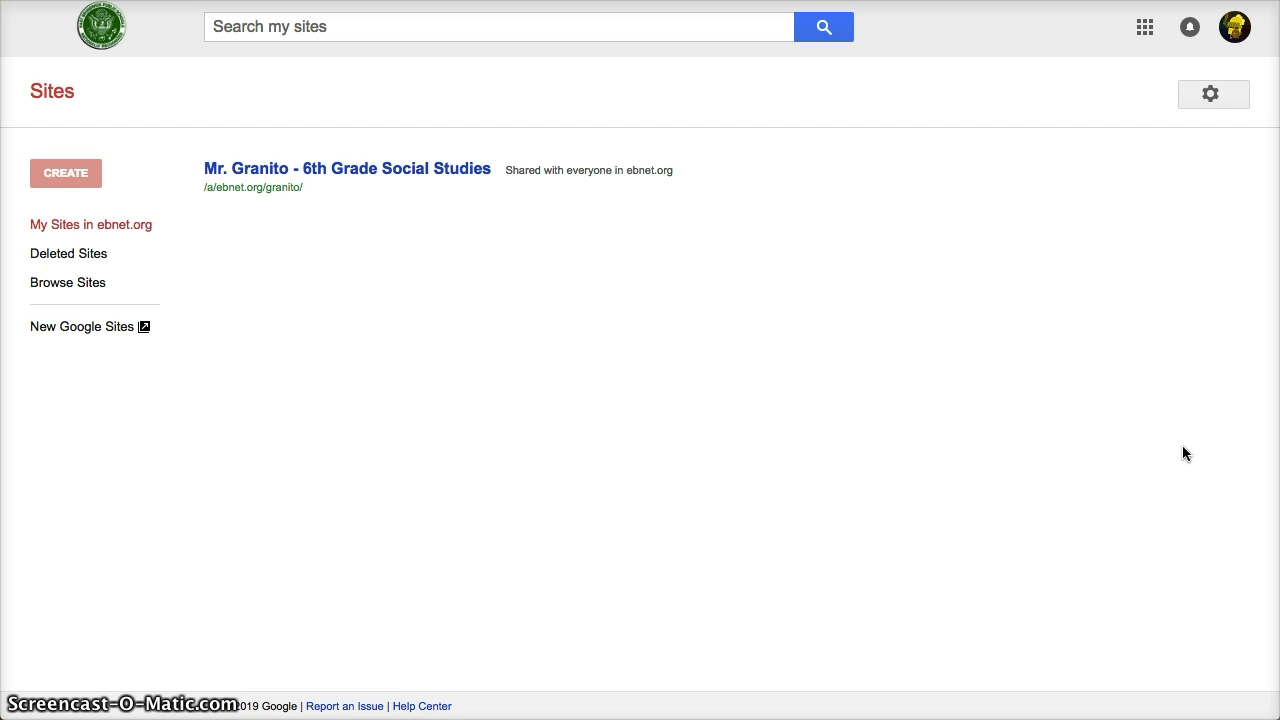
click(64, 172)
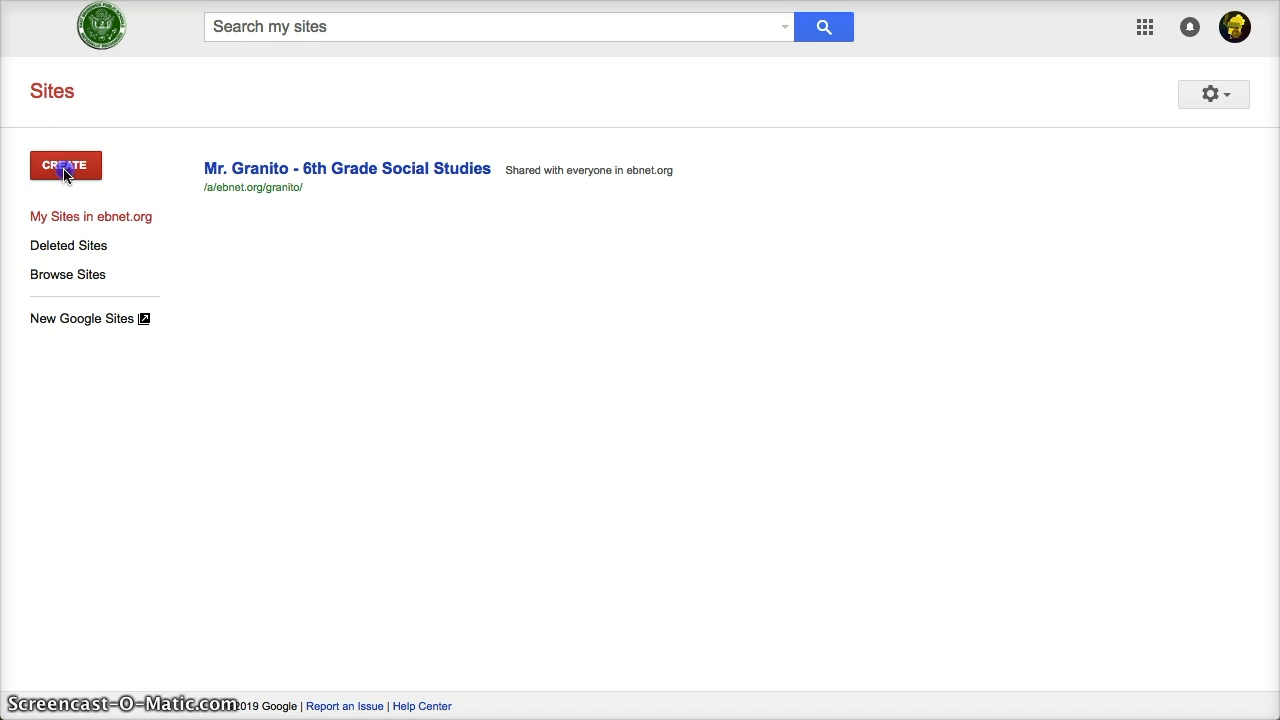
click(110, 227)
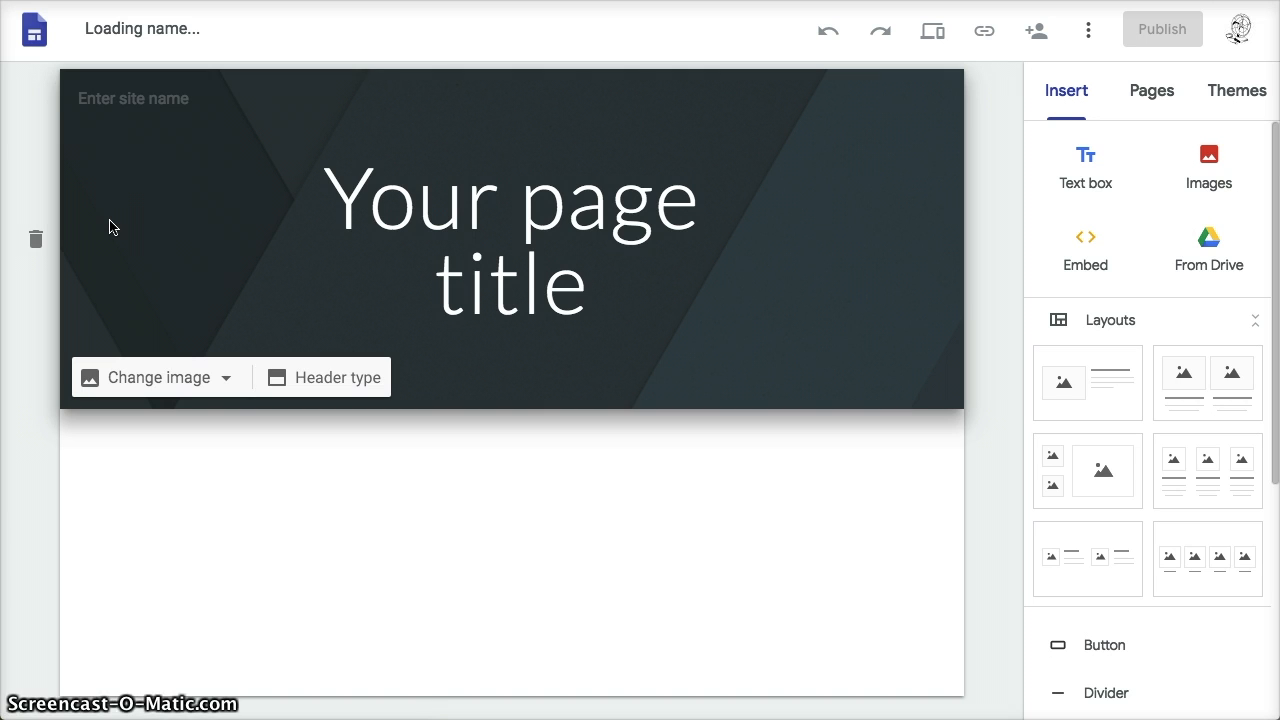
Name the site "INITIALS PERIOD# Research" in the header and skip the introductory tour
click(149, 100)
click(149, 103)
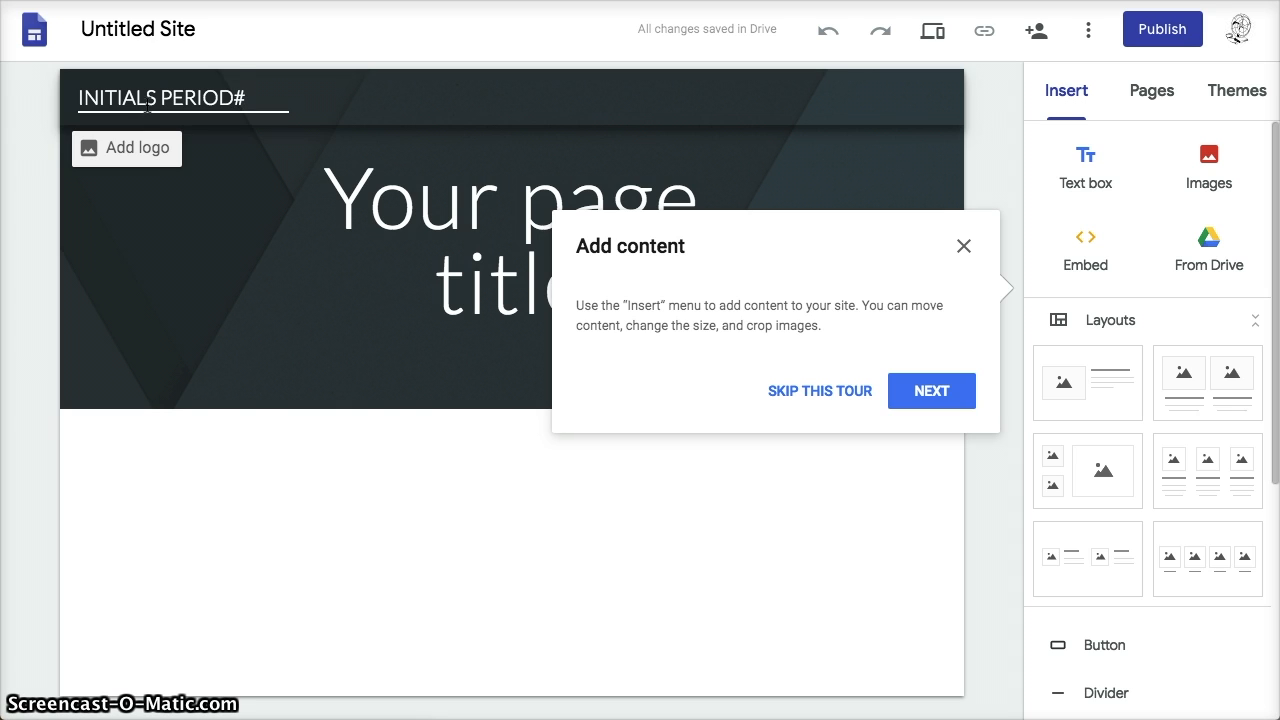
text(Research)
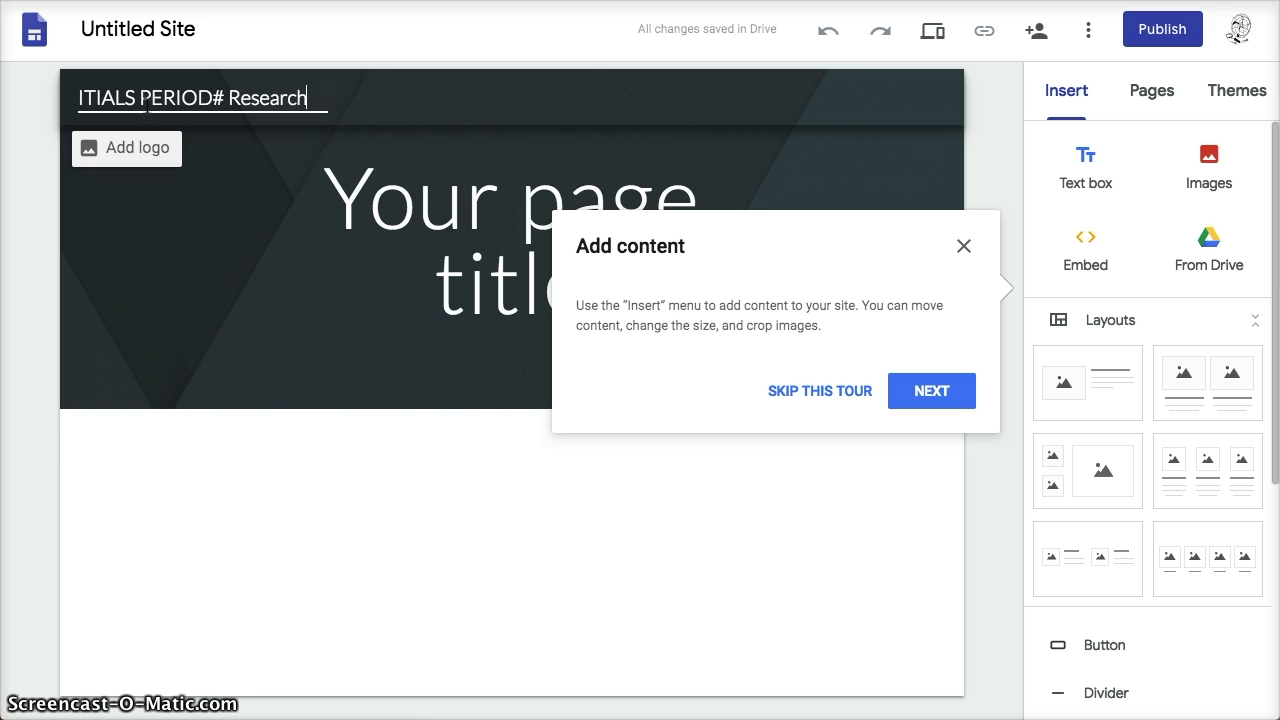
click(790, 392)
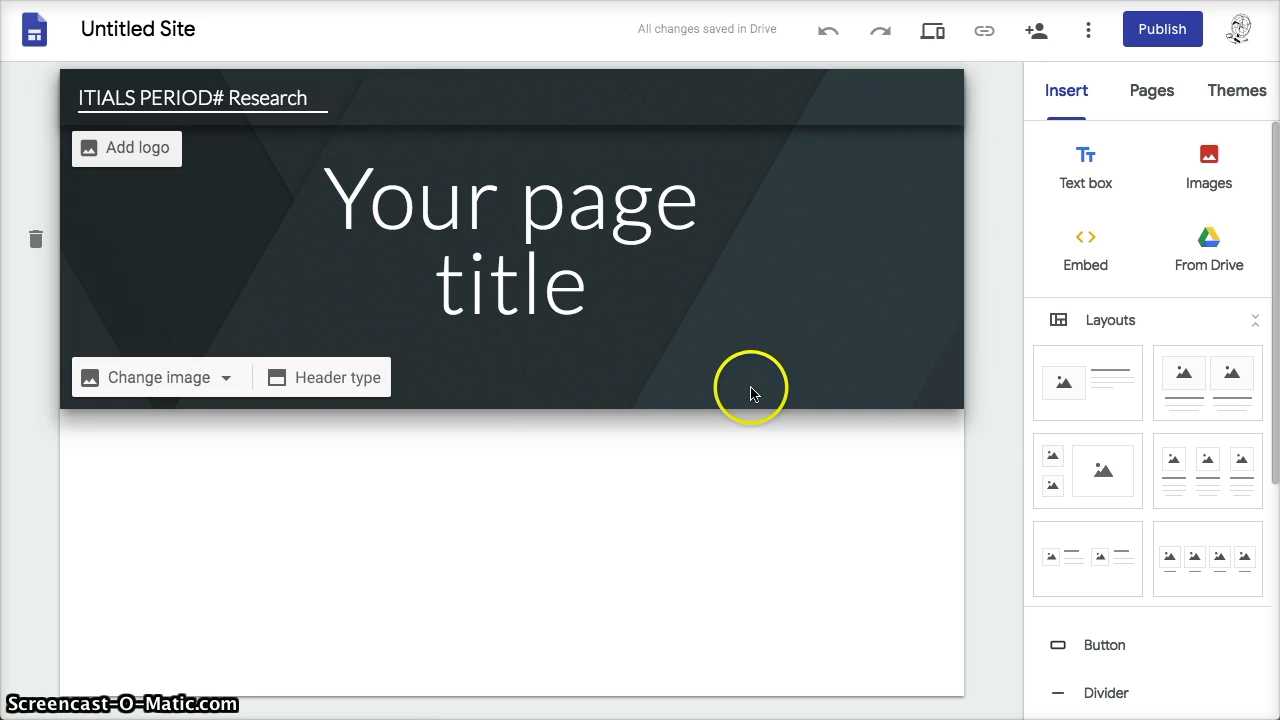
click(324, 104)
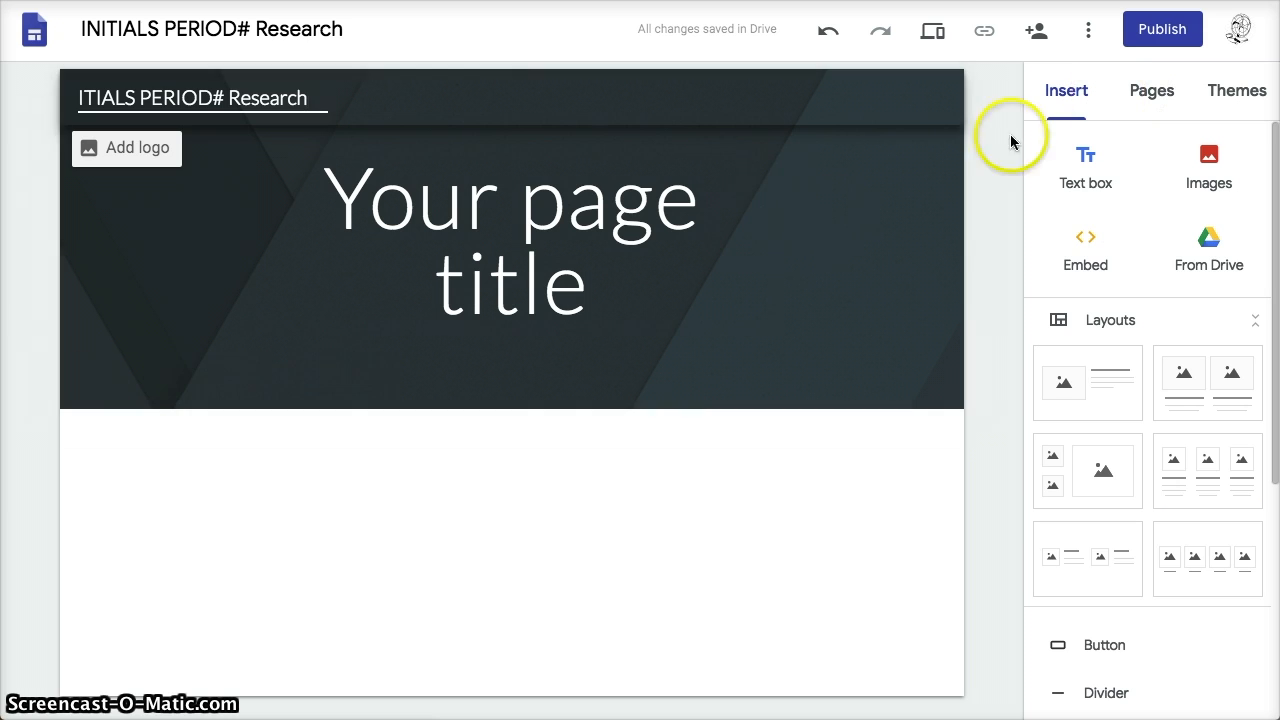
Add a new page named "Blog" to the site
click(1153, 93)
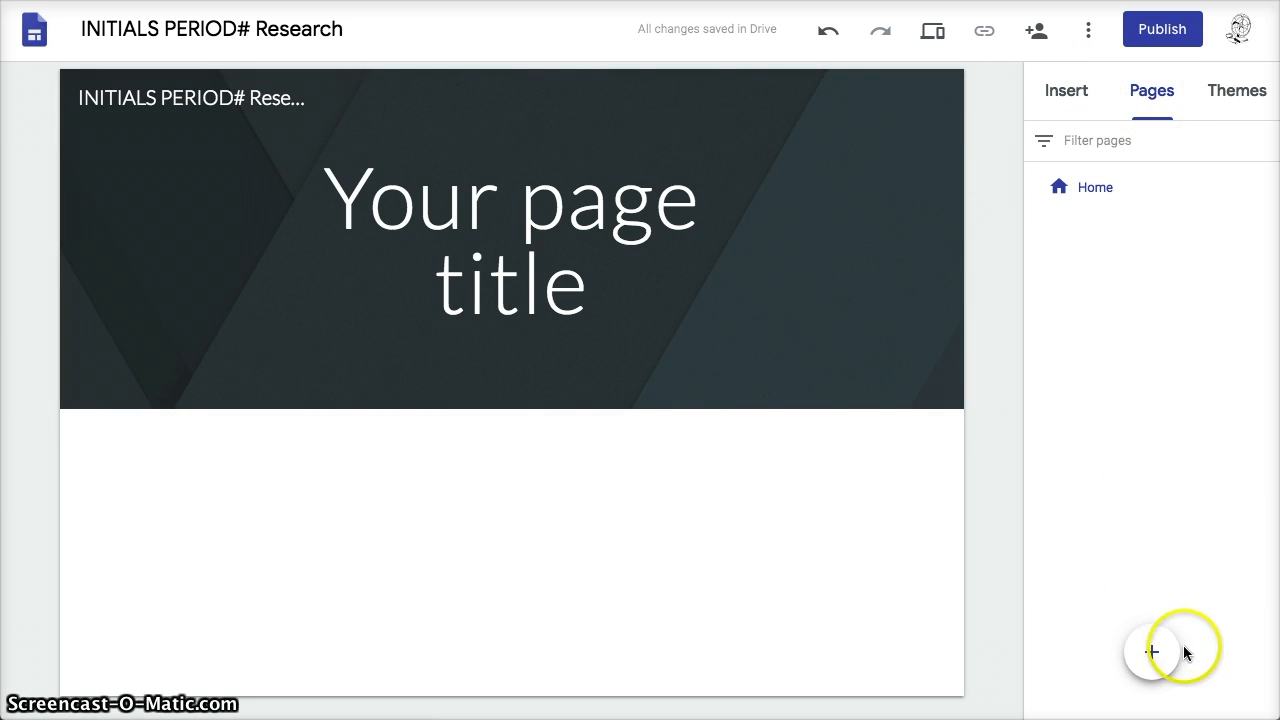
click(1150, 653)
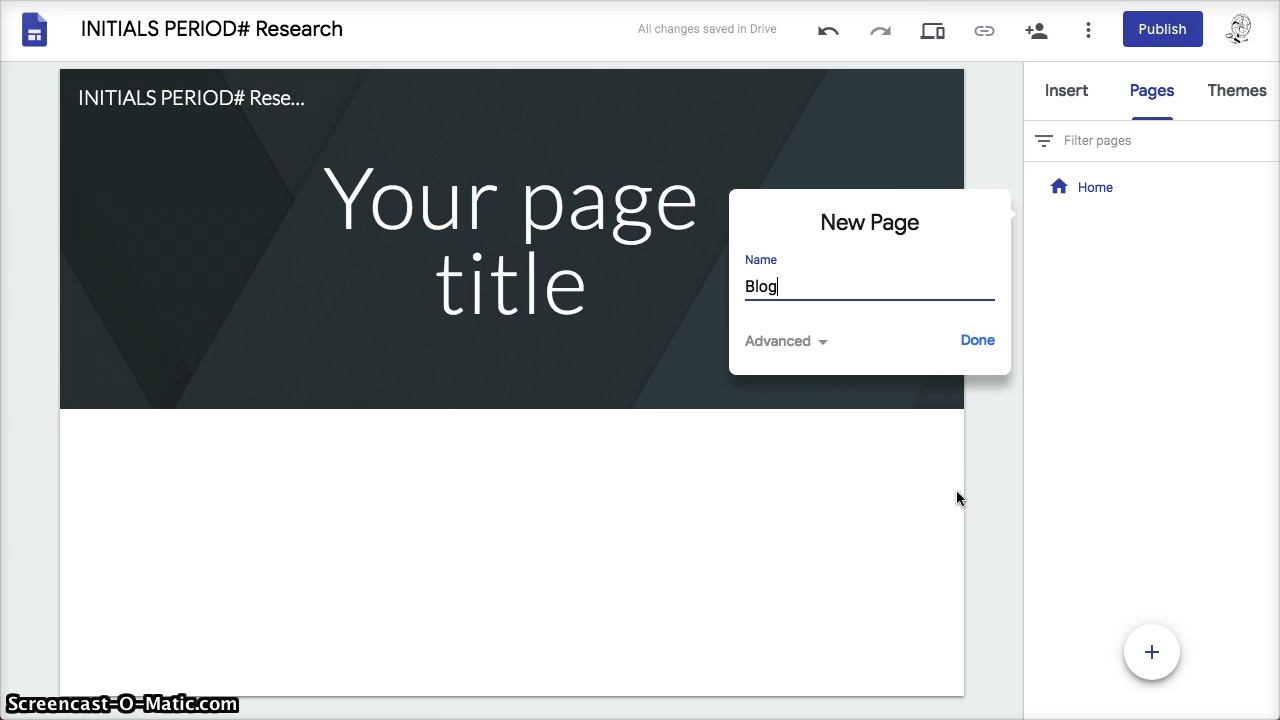
click(977, 340)
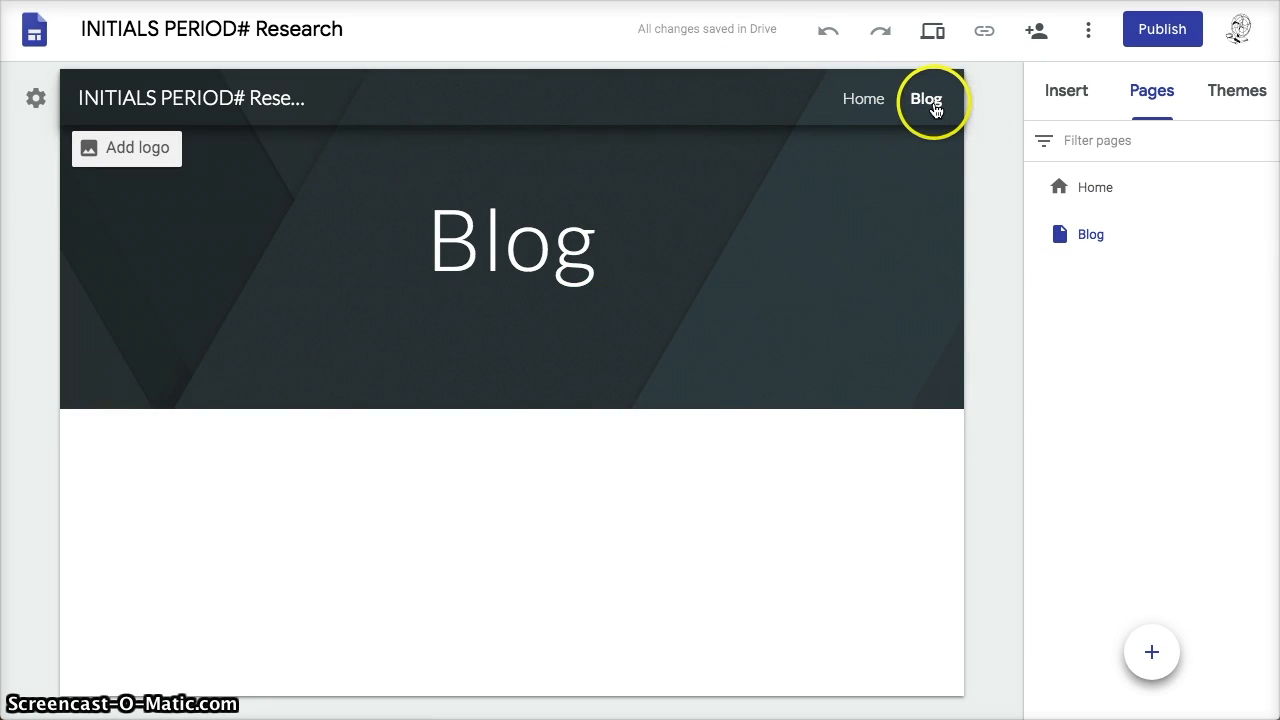
Add another new page named "Works Cited" to the site
mouse_move(1151, 652)
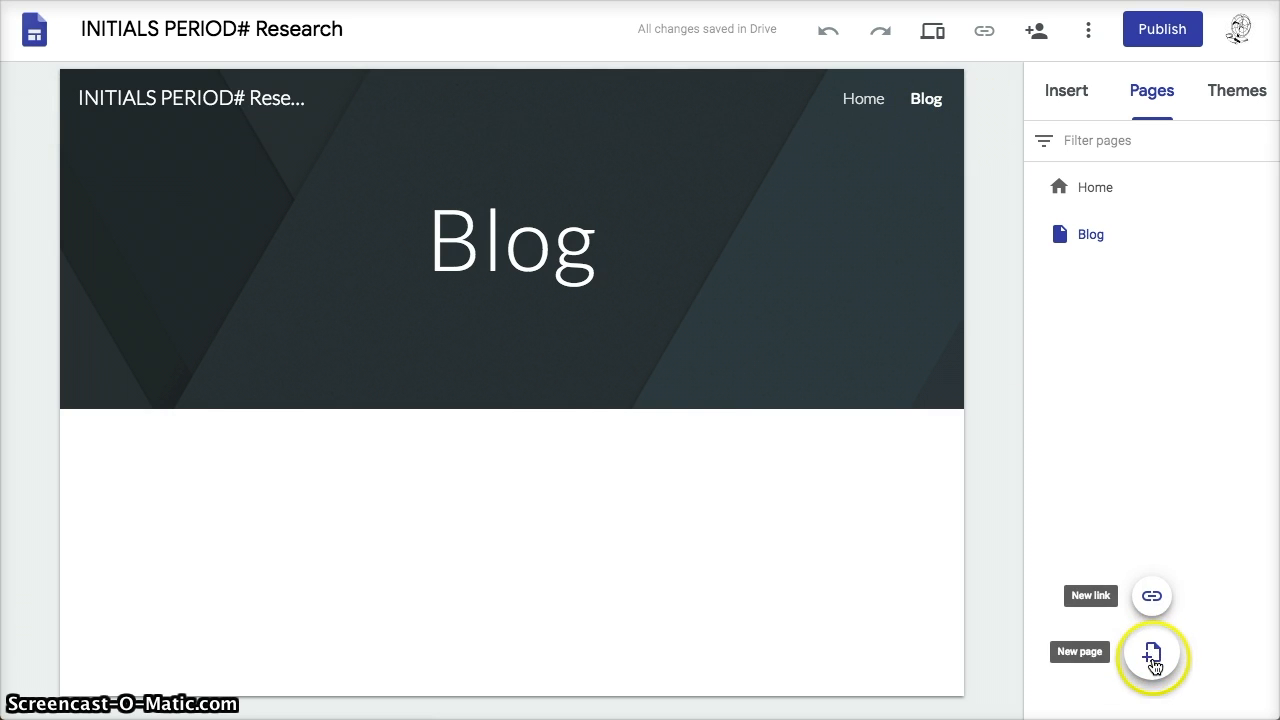
click(1151, 653)
text(Wor)
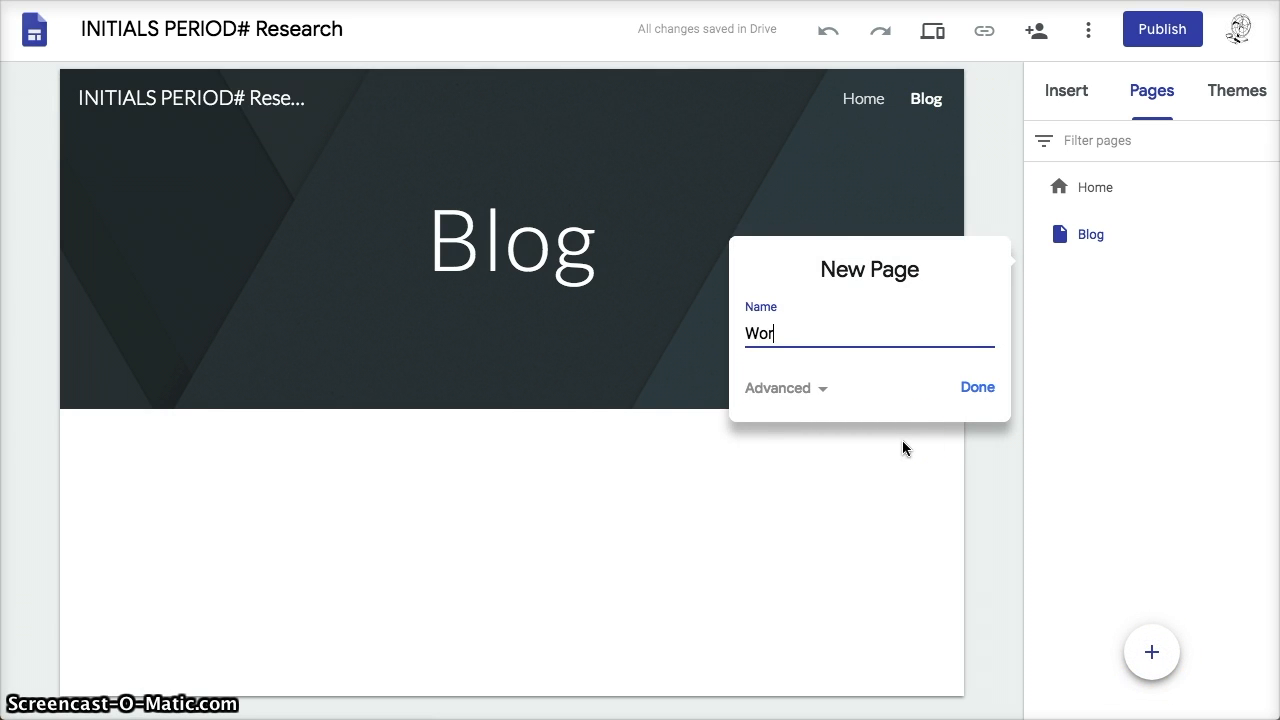
text(ks Cited)
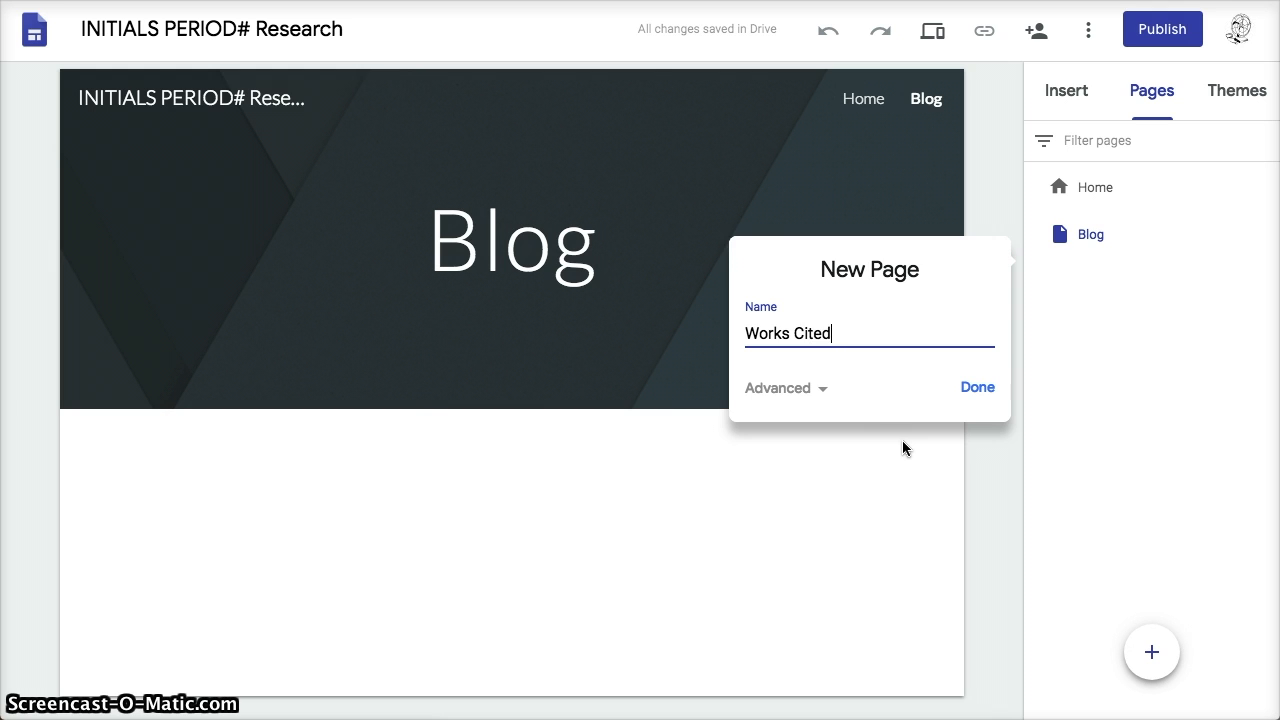
key(Return)
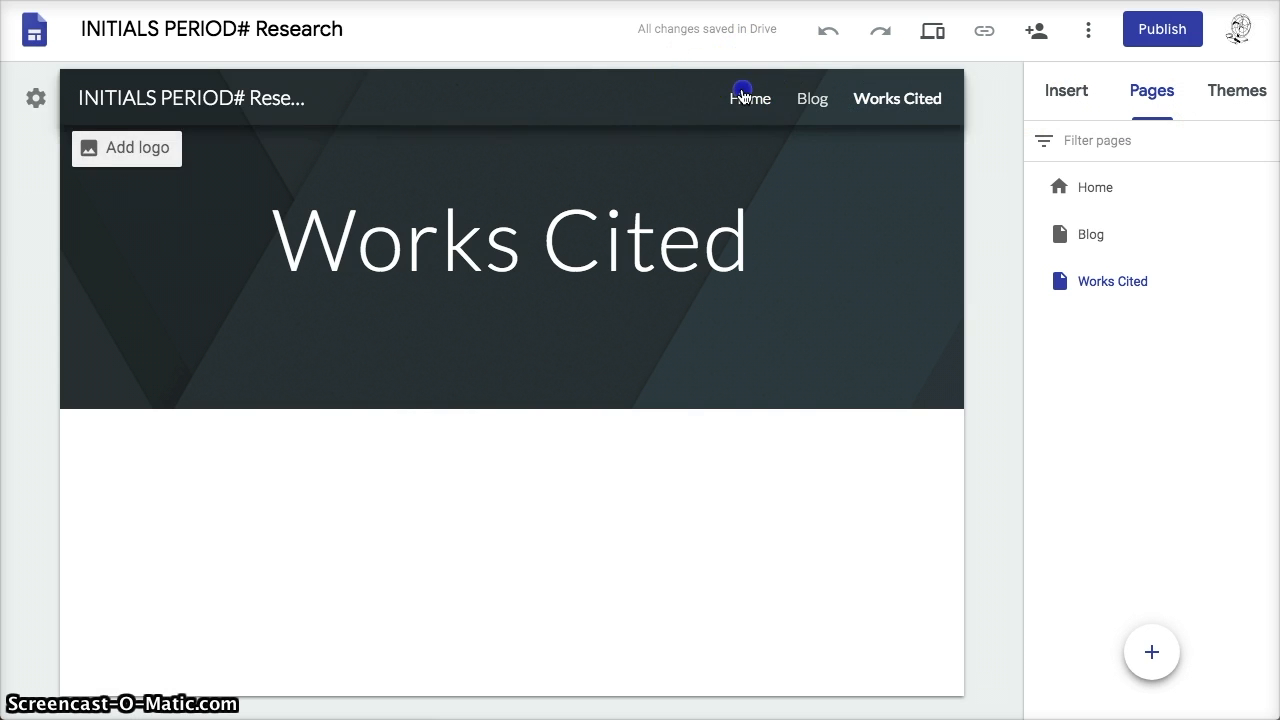
Return to the site's Home page and bring up the content that can be inserted
click(741, 90)
click(1070, 90)
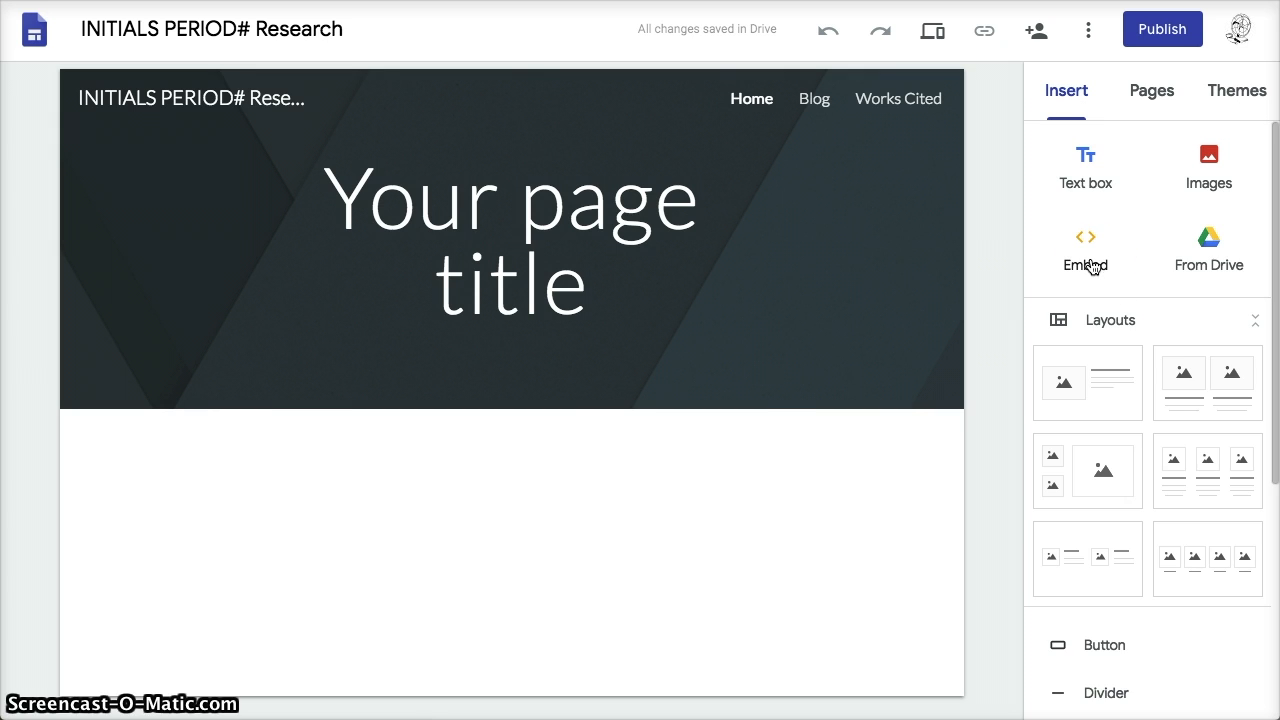
scroll(1149, 461, down, 2)
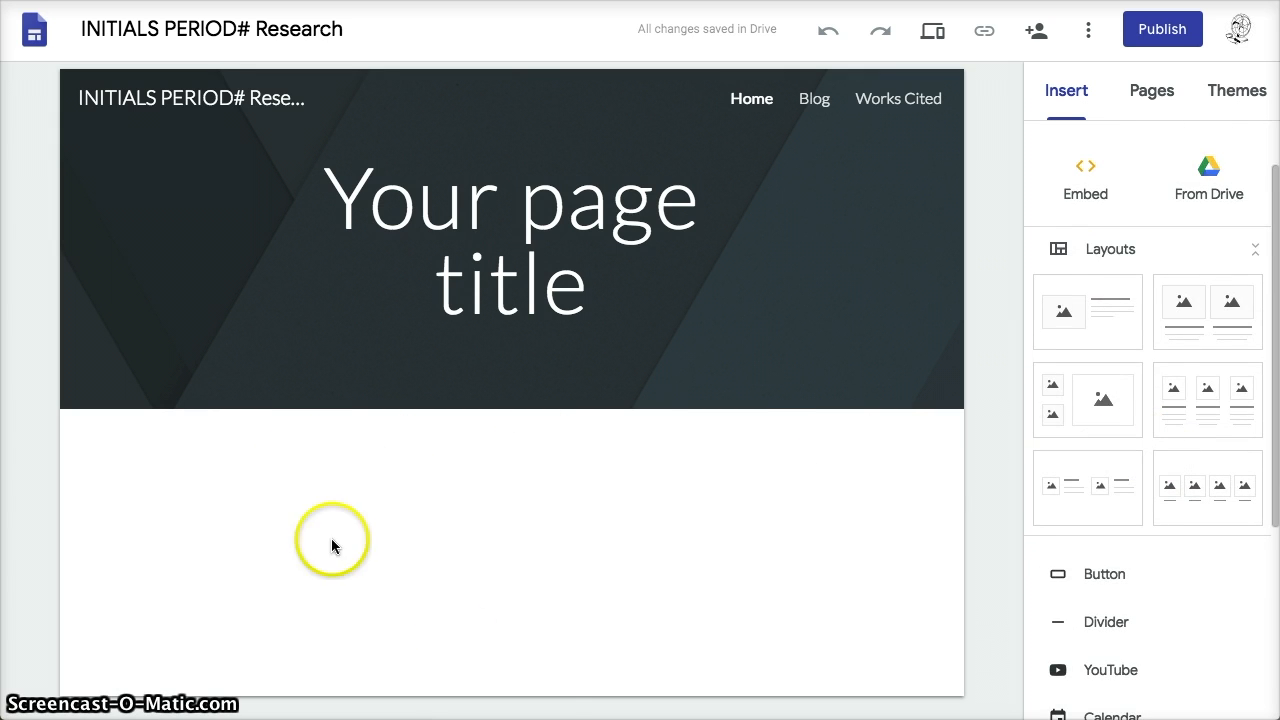
double_click(337, 470)
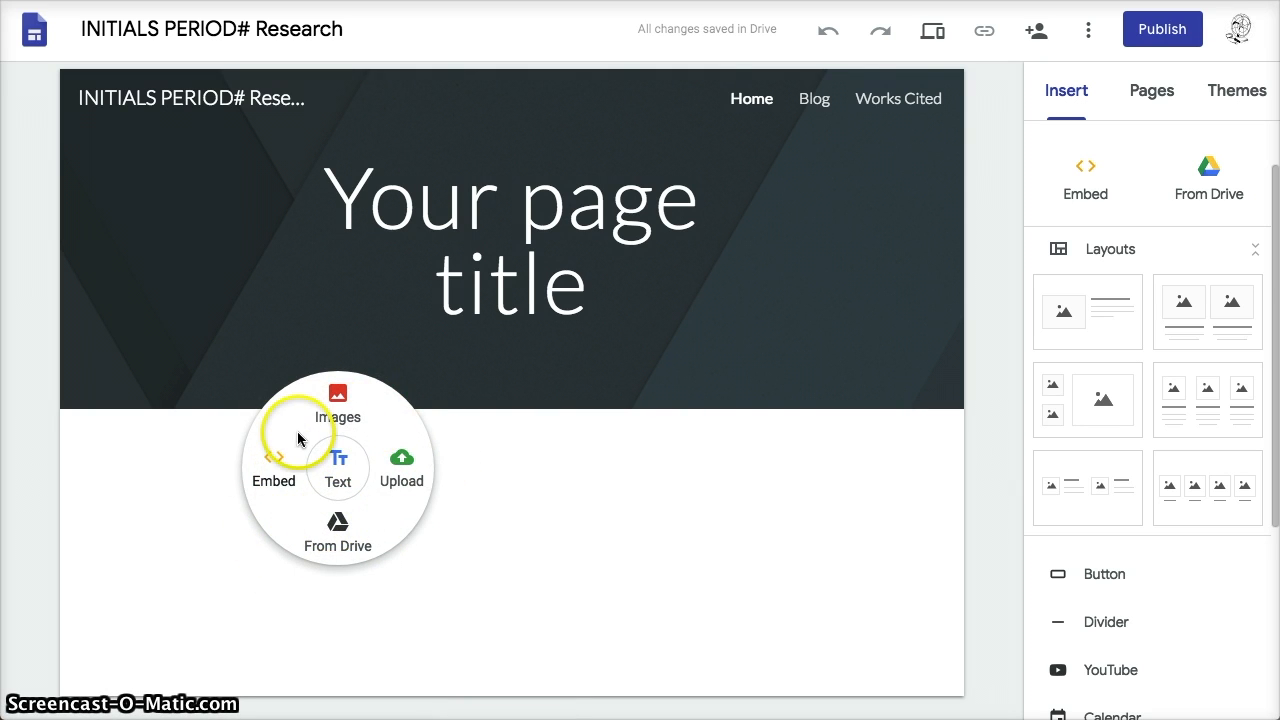
click(530, 476)
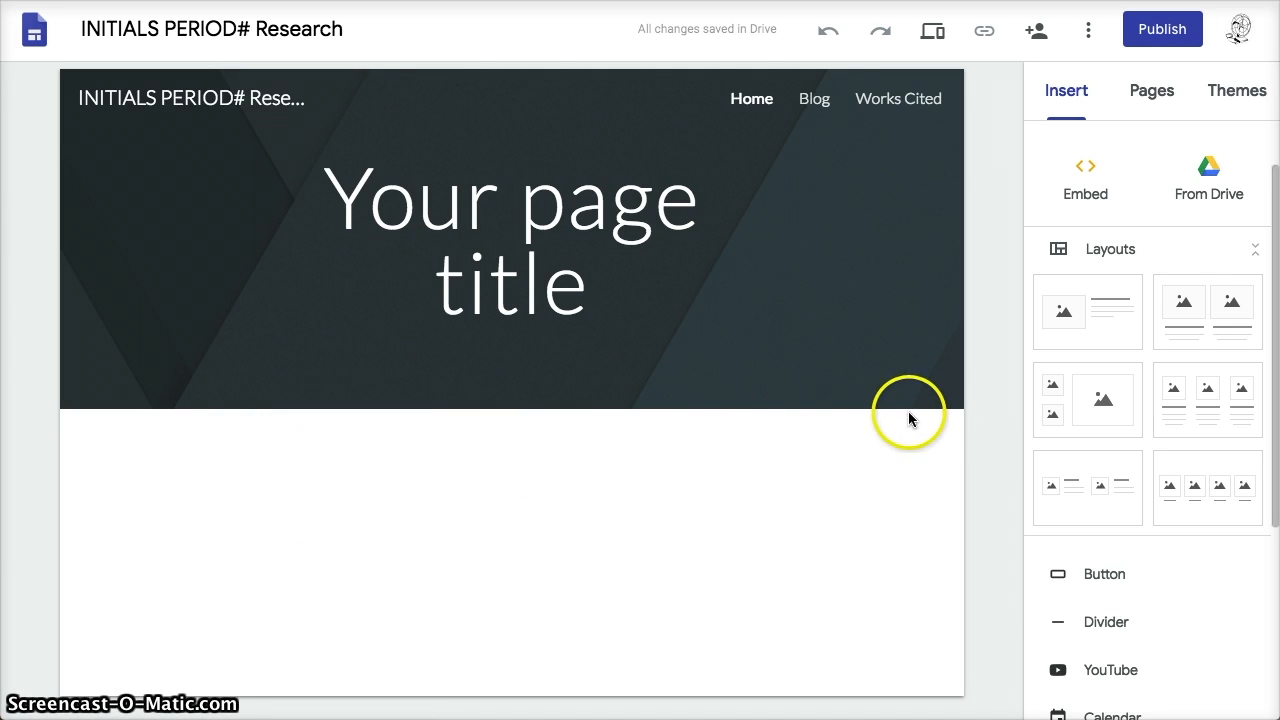
scroll(1092, 200, up, 1)
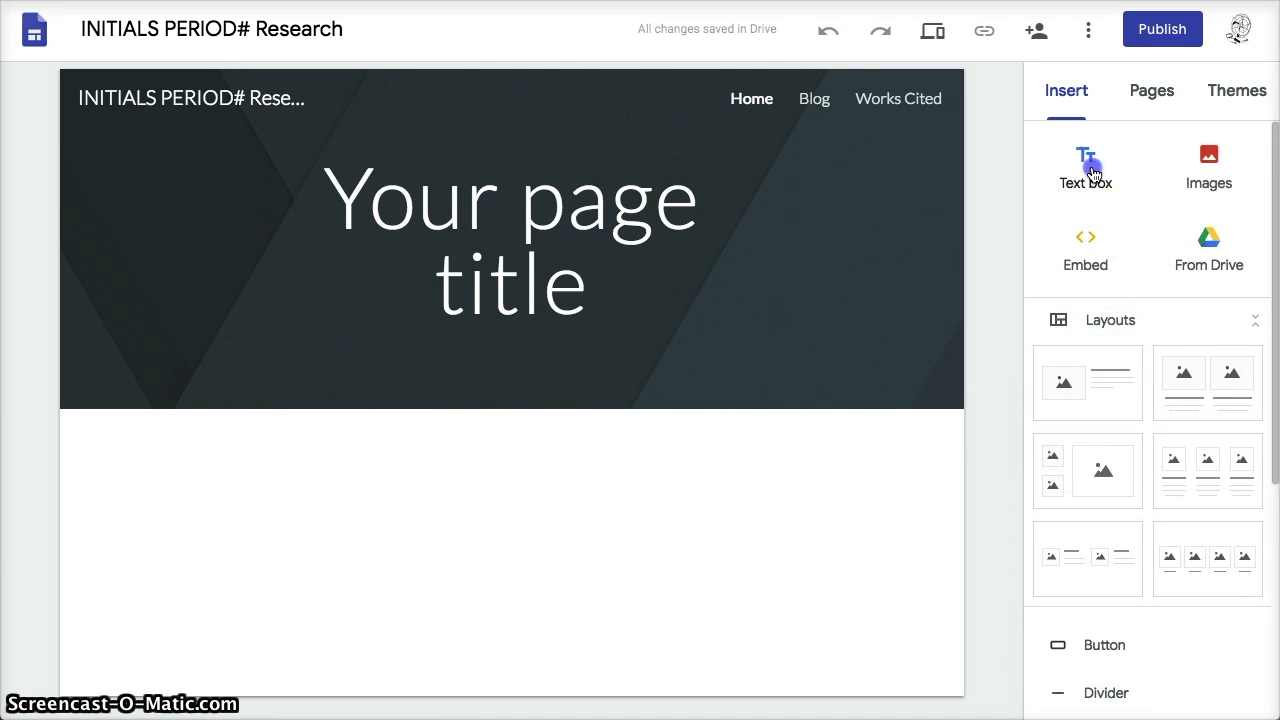
Insert a text box below the Home page header containing "Thesis (working thesis)"
click(1086, 165)
click(374, 455)
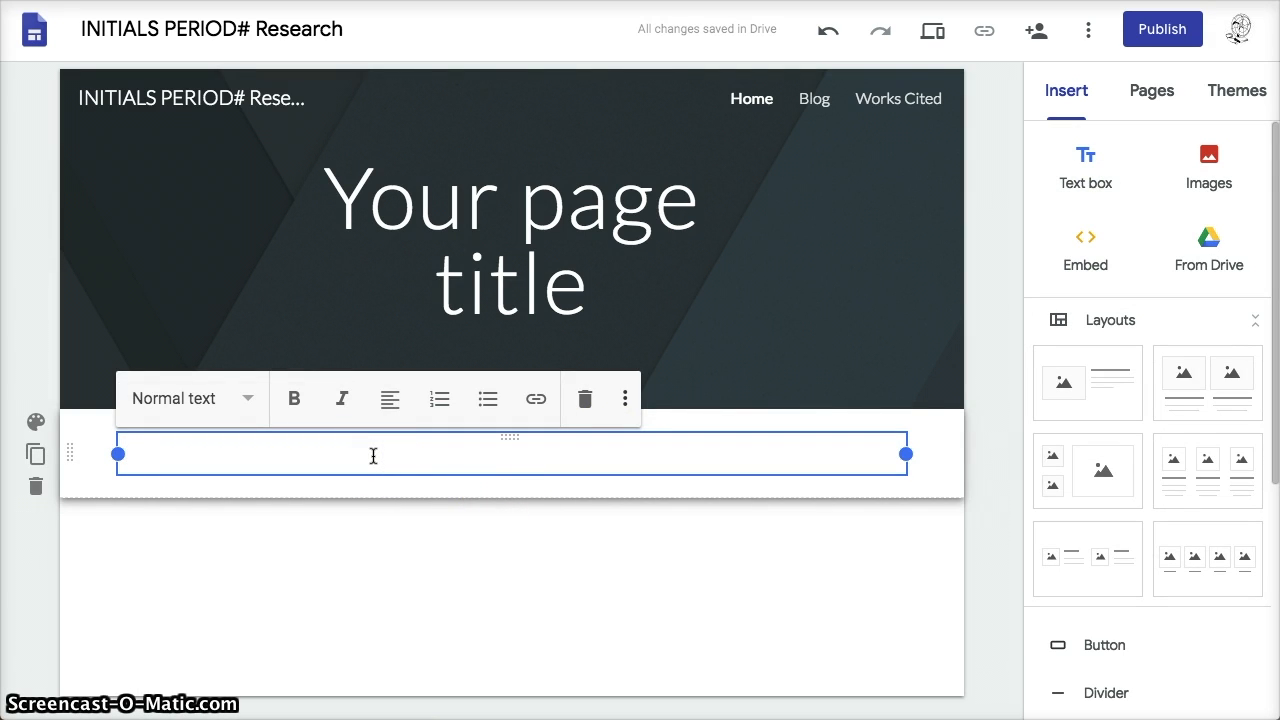
text(Thesis (working)
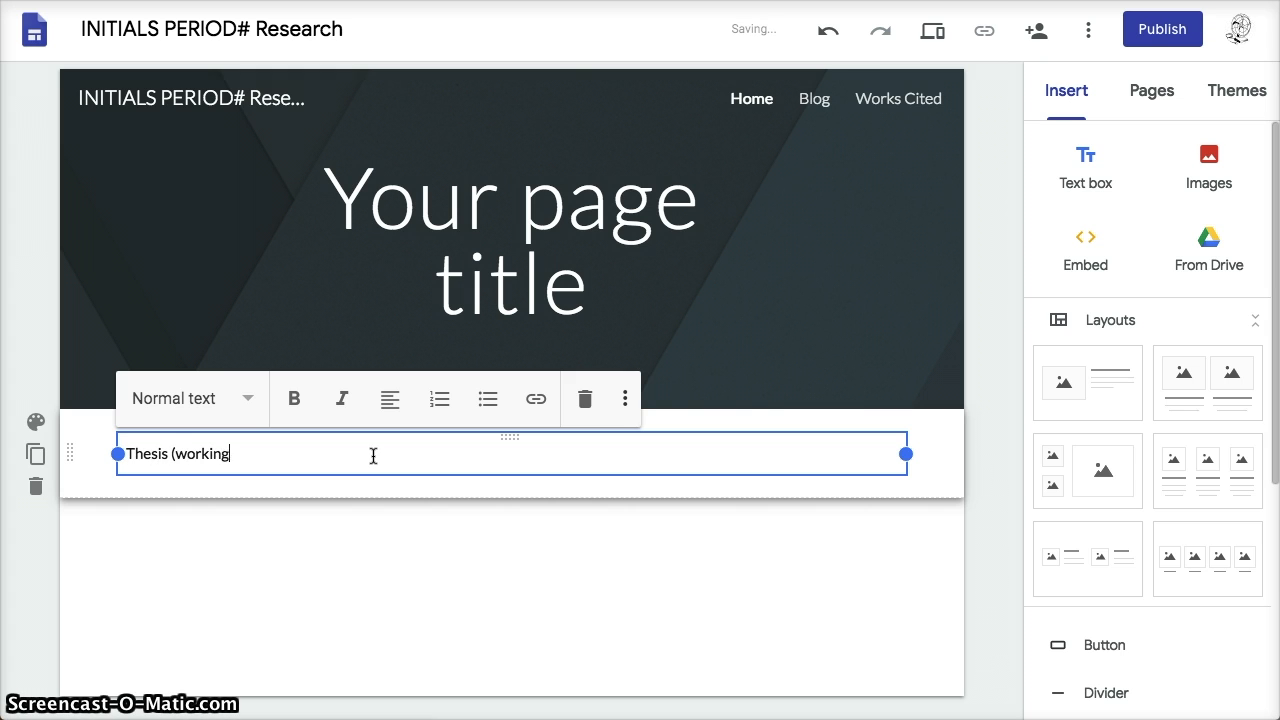
text( thesis)
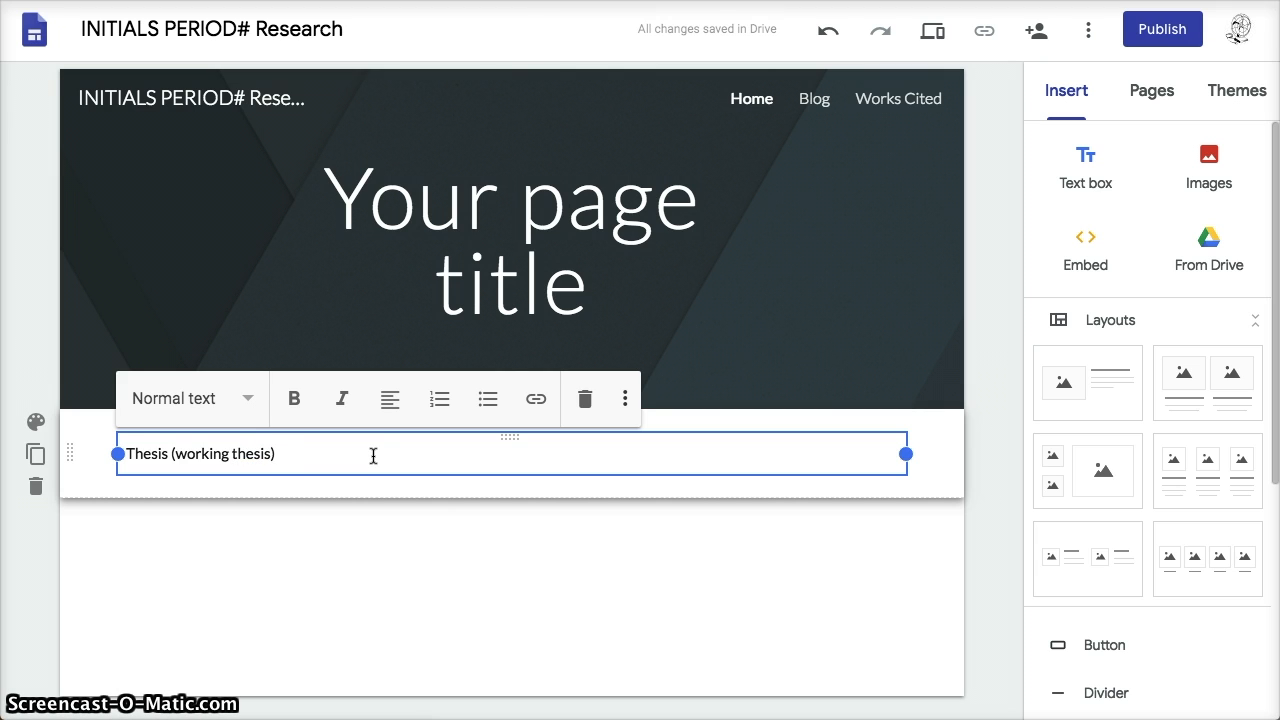
click(398, 540)
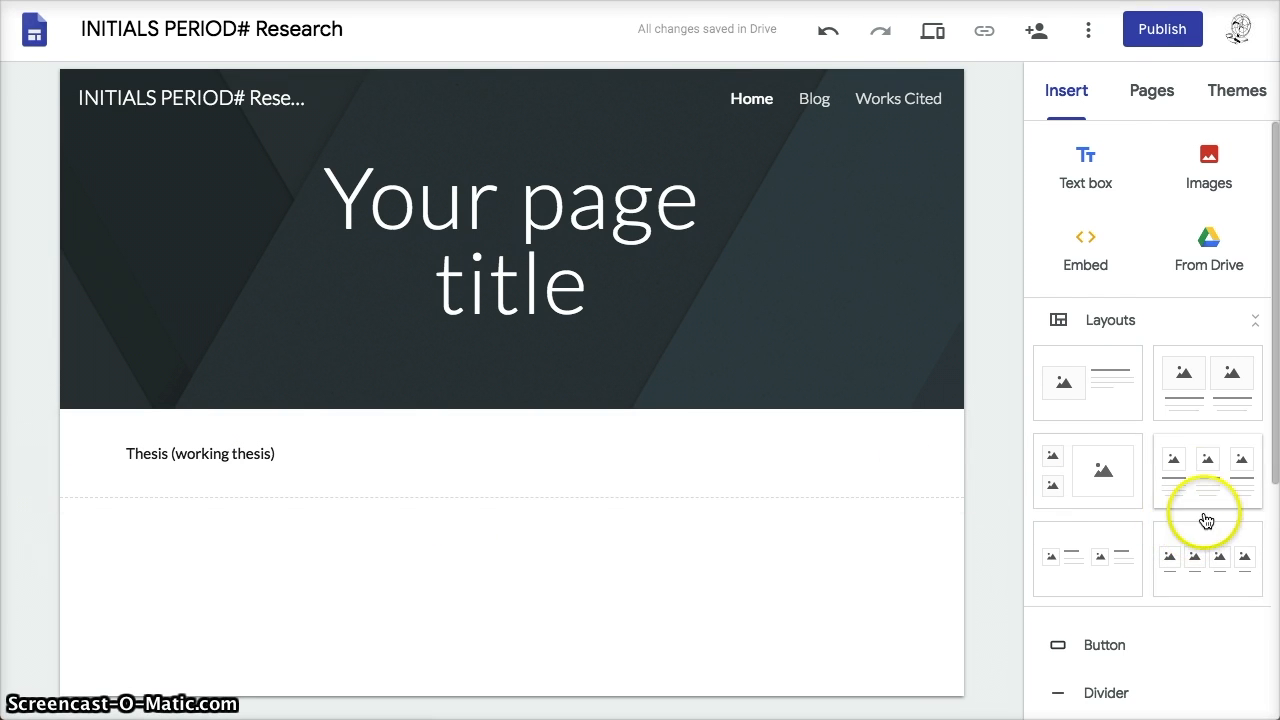
Insert the three-column image and text layout below the thesis text and title its first column "Category 1"
click(1221, 486)
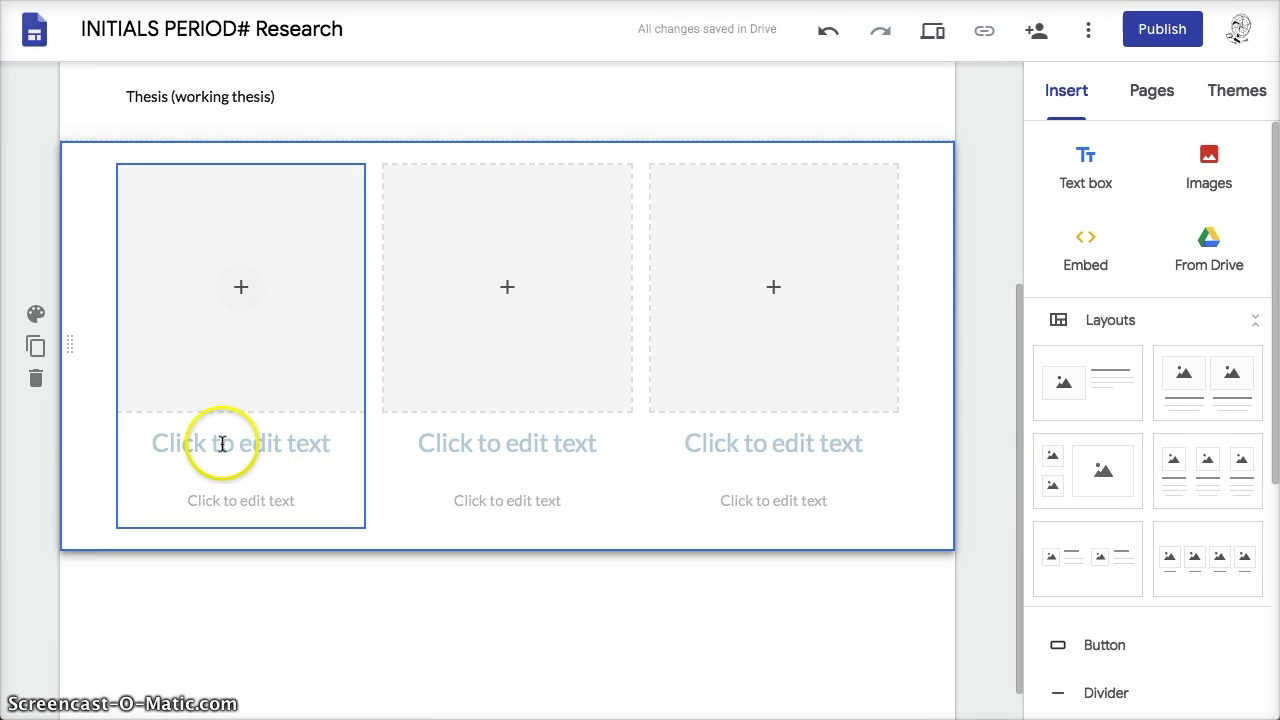
click(222, 444)
text(Cat)
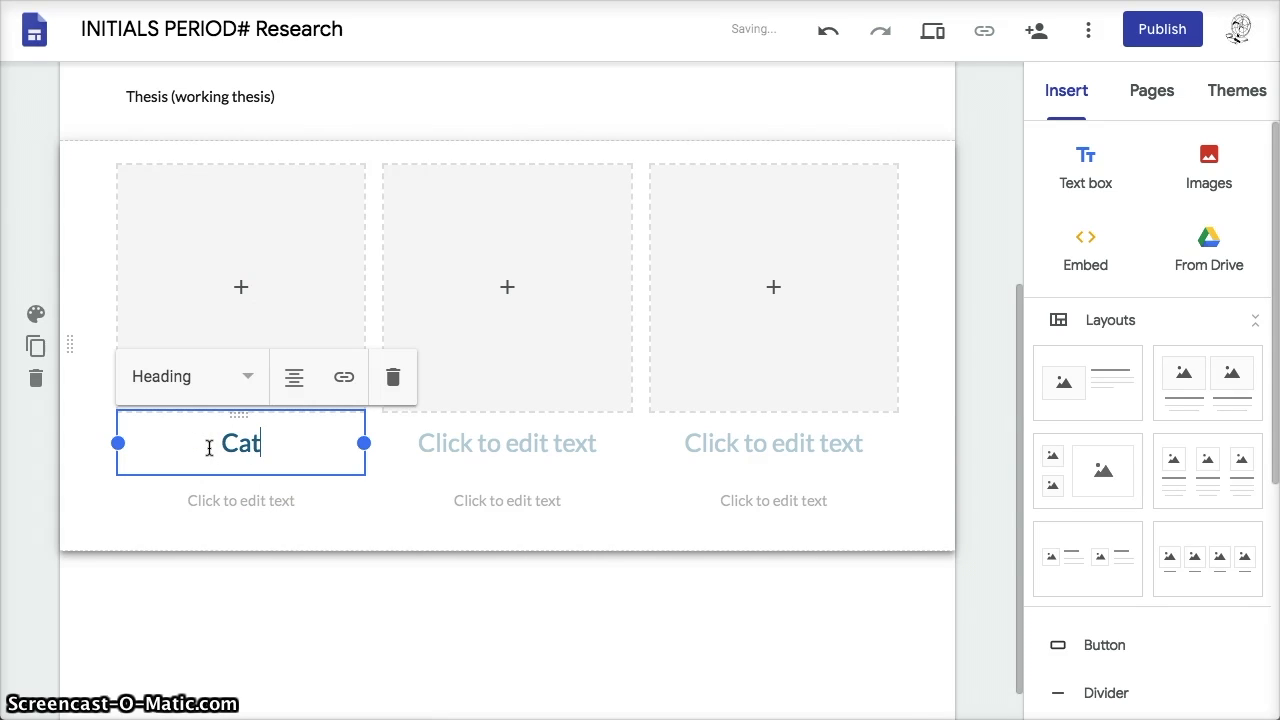
text(egory )
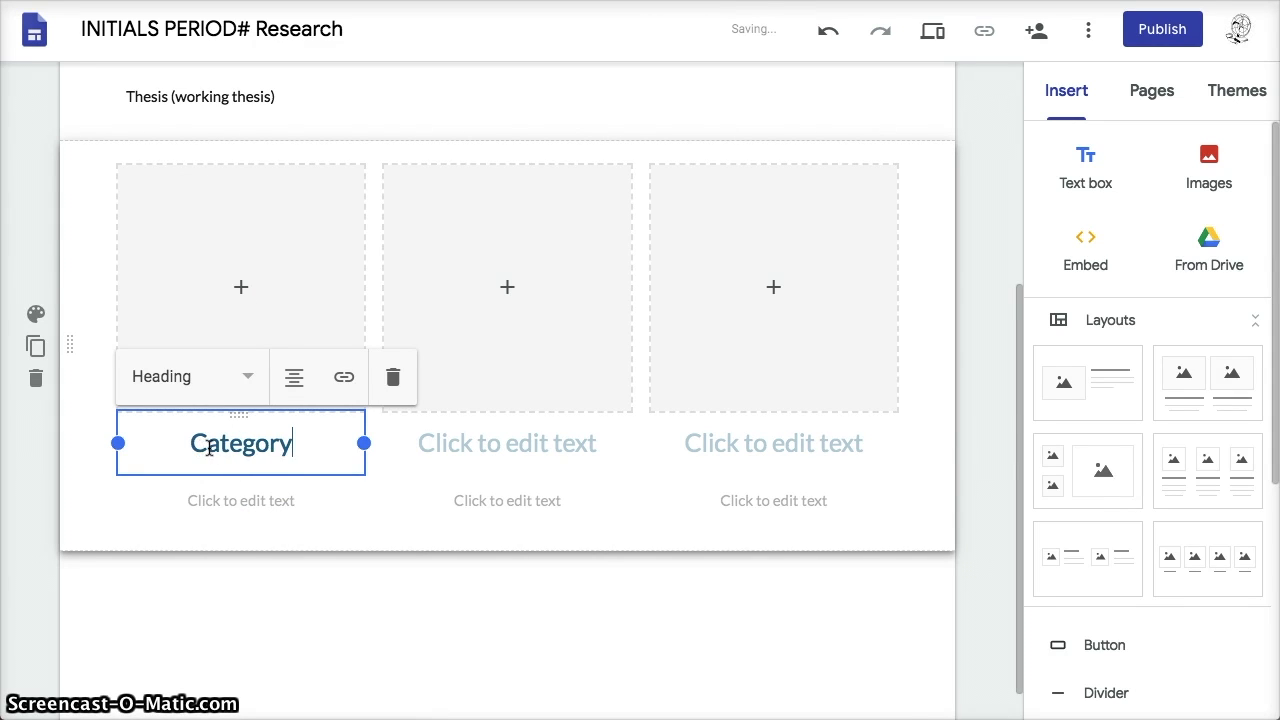
text(1)
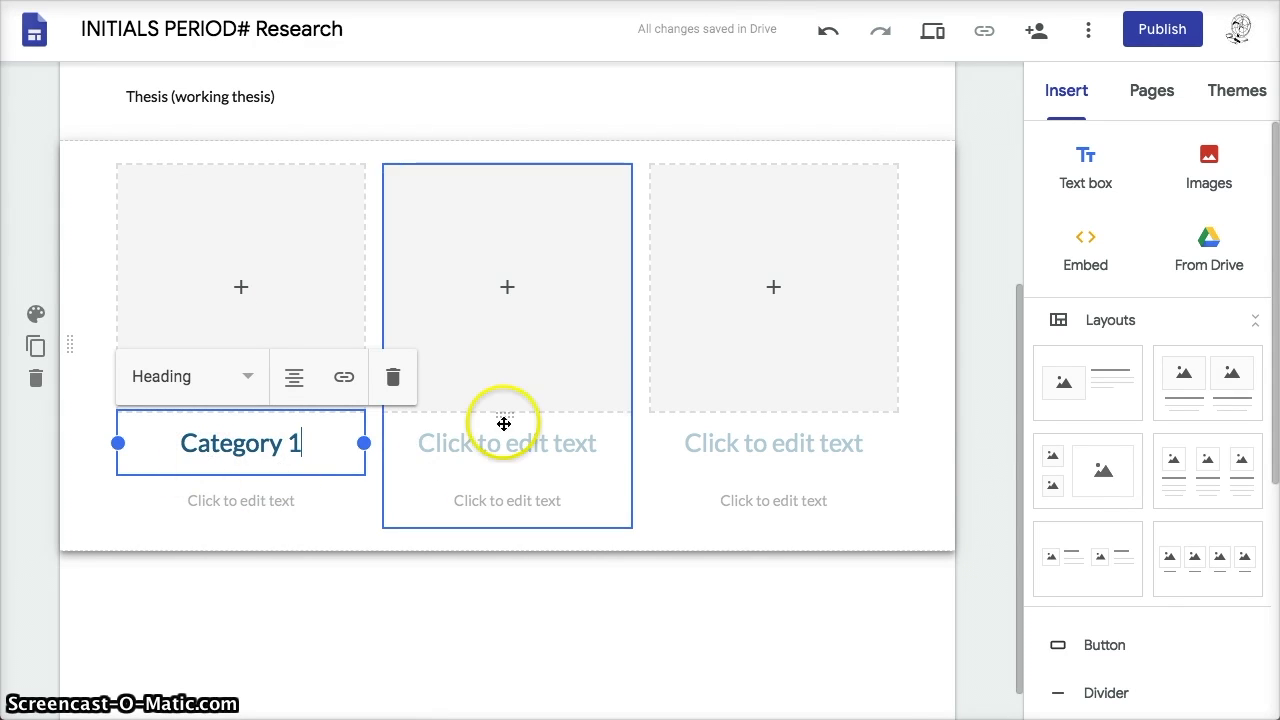
Title the layout's second column "Category 2" and its third column "Category 3"
click(502, 442)
text(Ca)
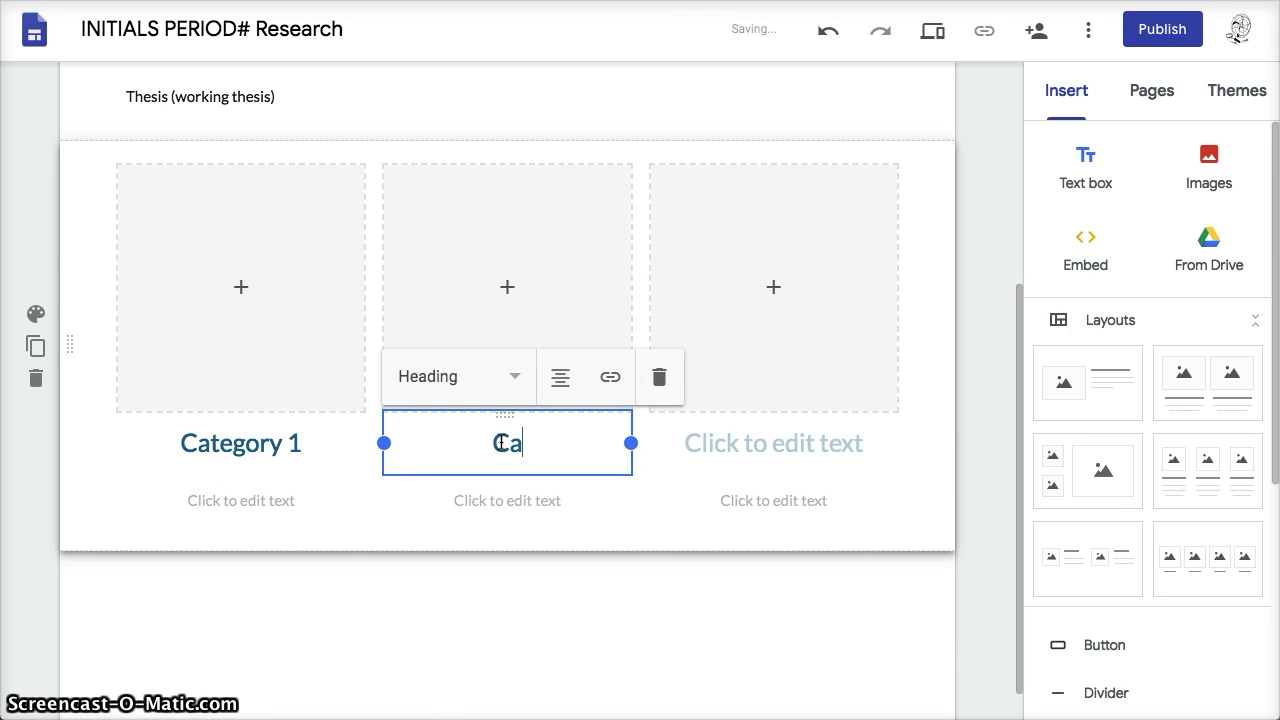
text(tegory 2)
click(805, 450)
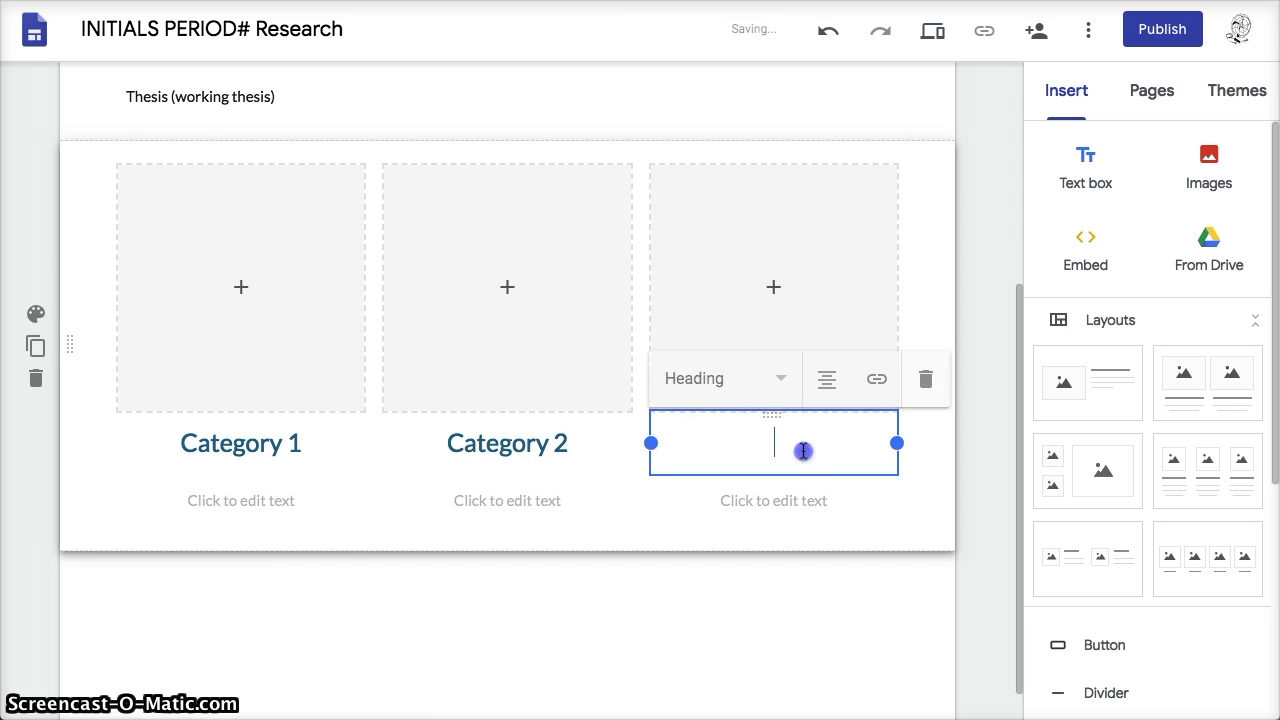
text(Category)
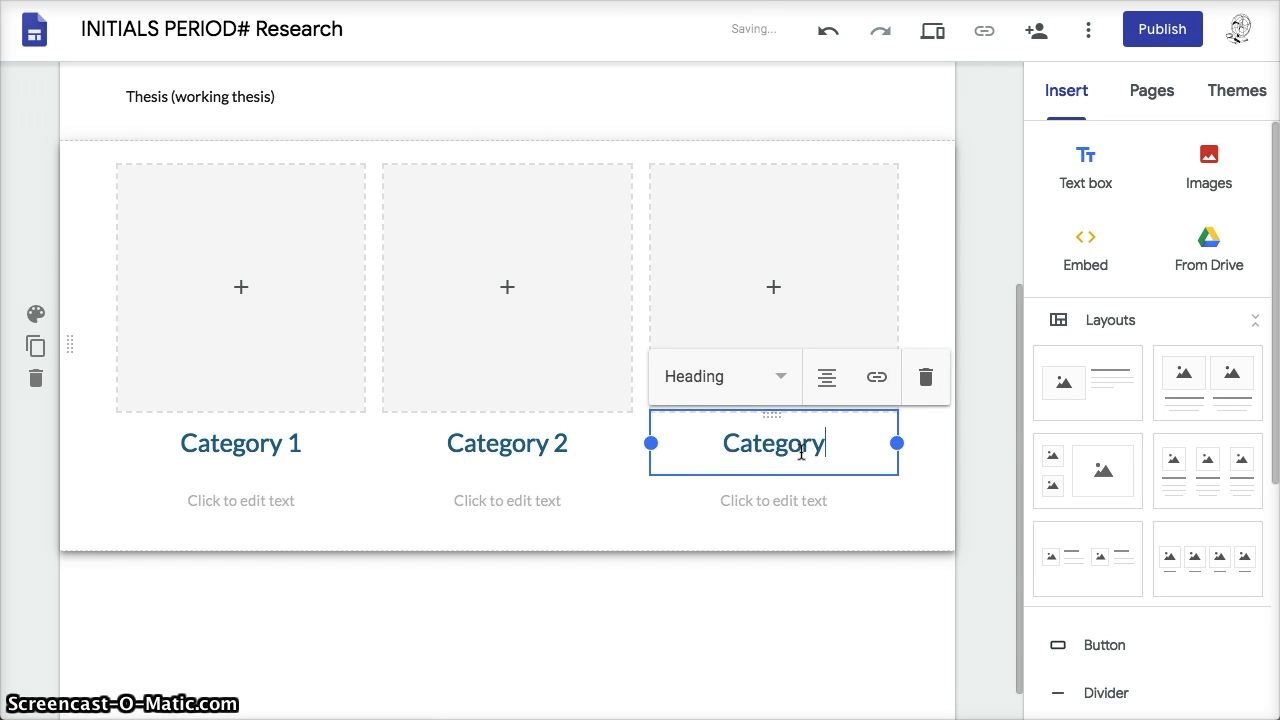
text( 3)
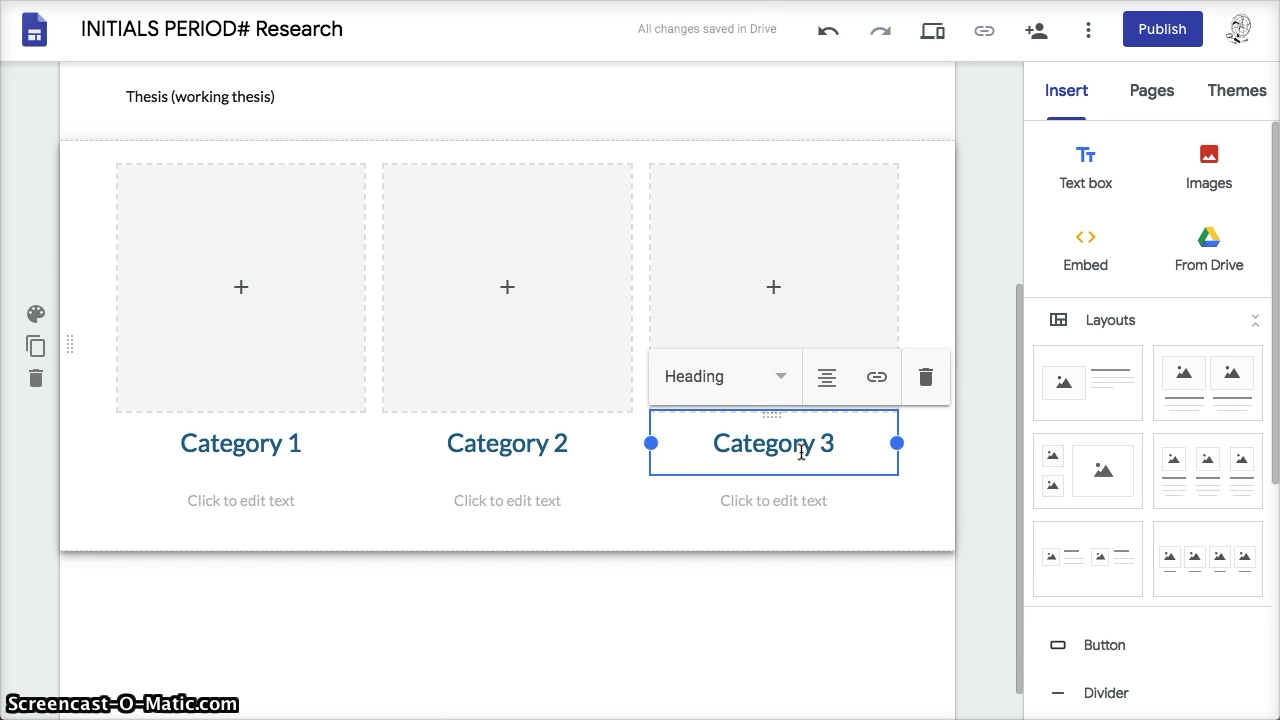
click(543, 557)
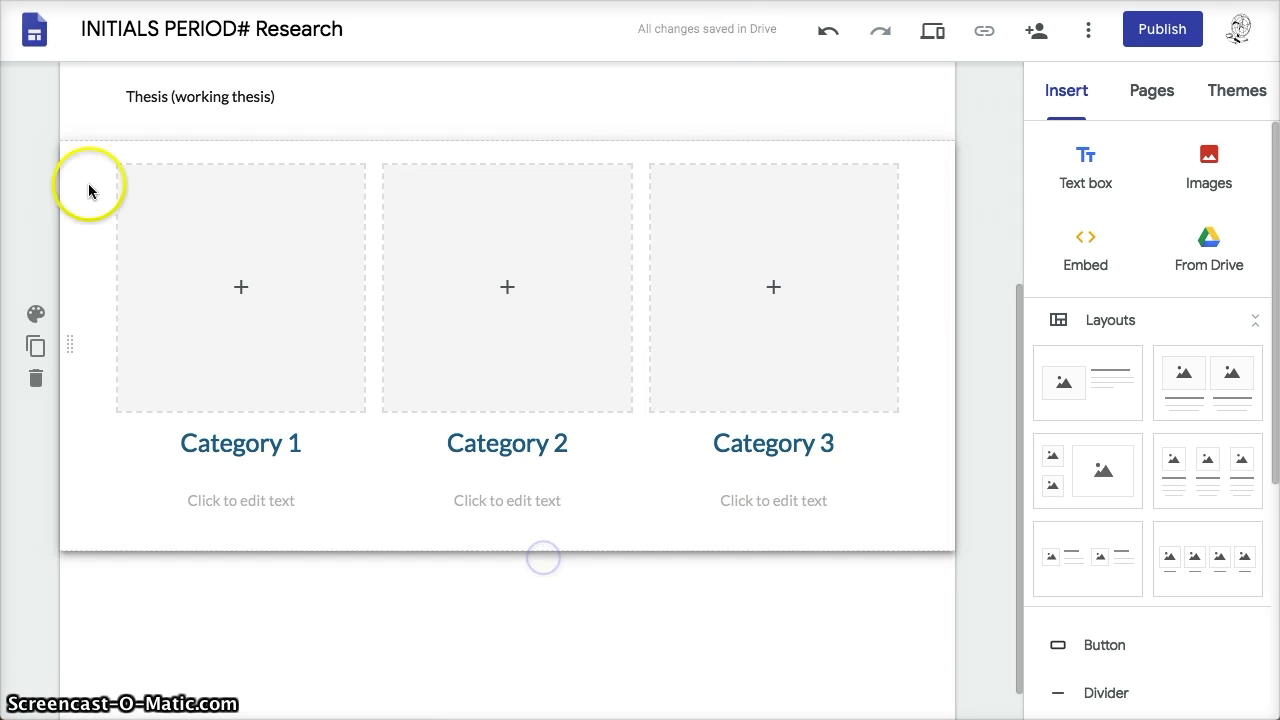
scroll(792, 419, up, 2)
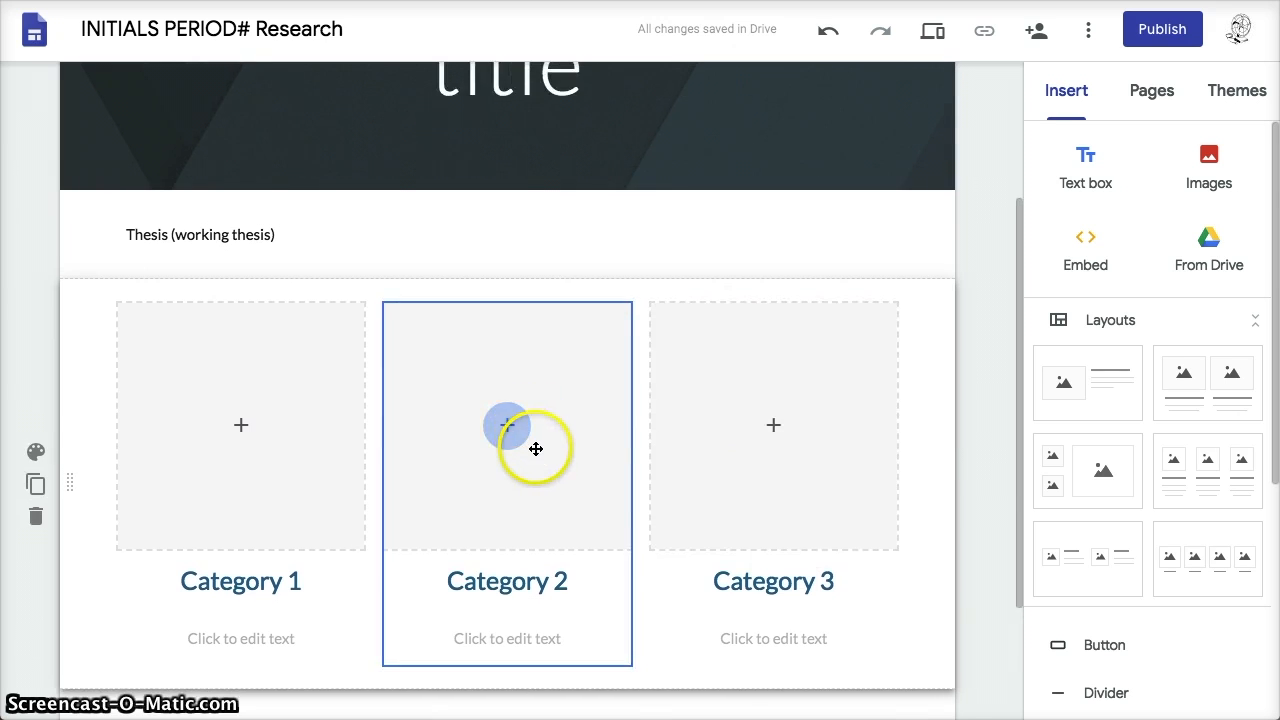
scroll(536, 449, up, 3)
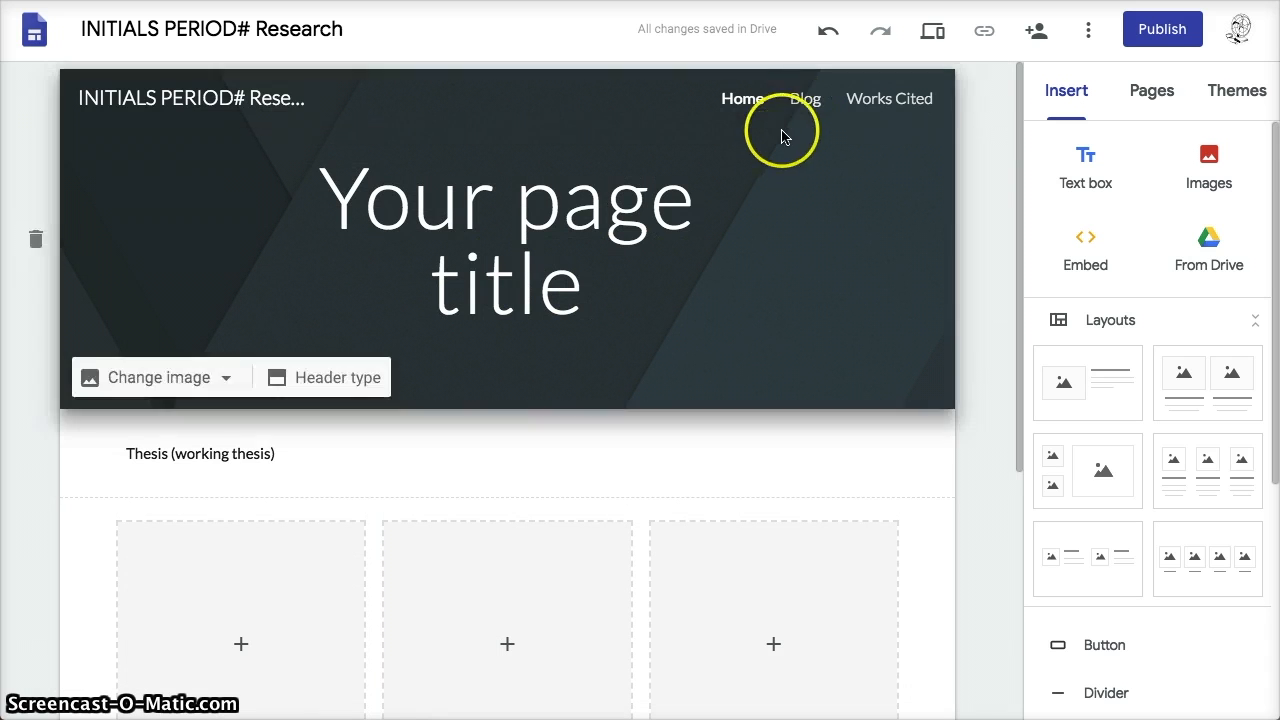
On the Blog page, insert the layout with a single image beside text and enter "Date" as its title
click(808, 104)
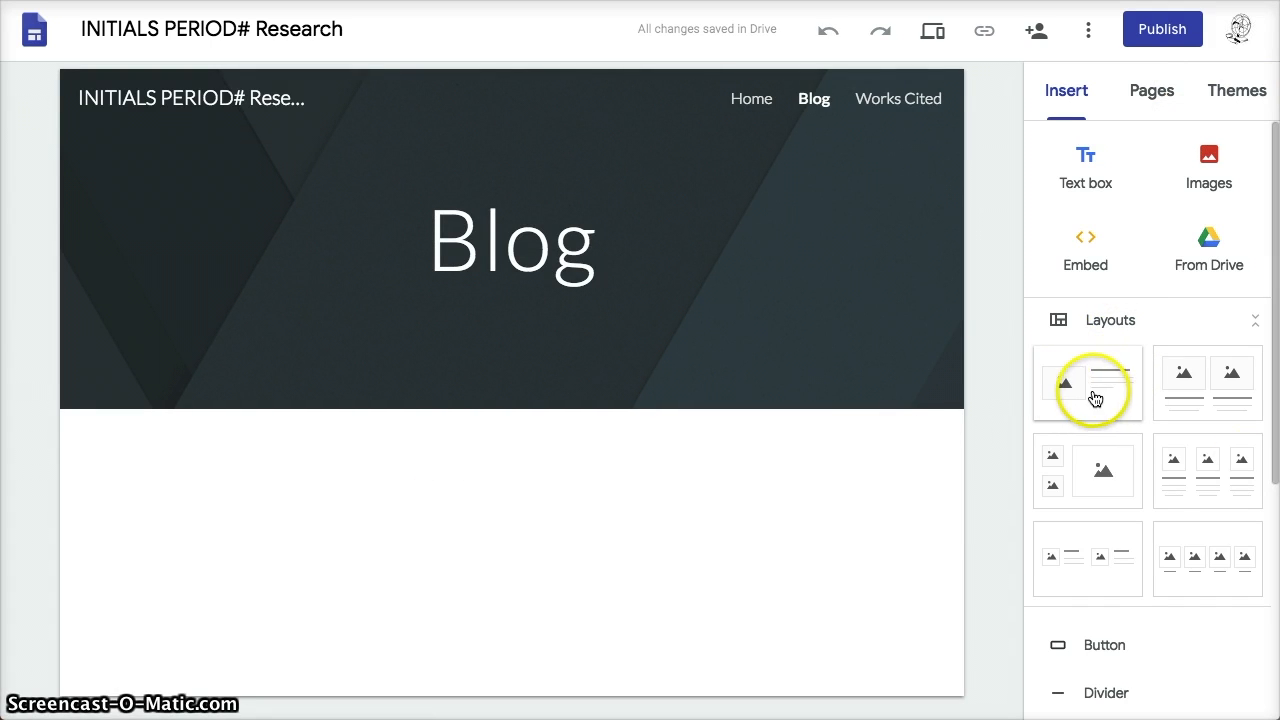
click(1095, 398)
click(537, 370)
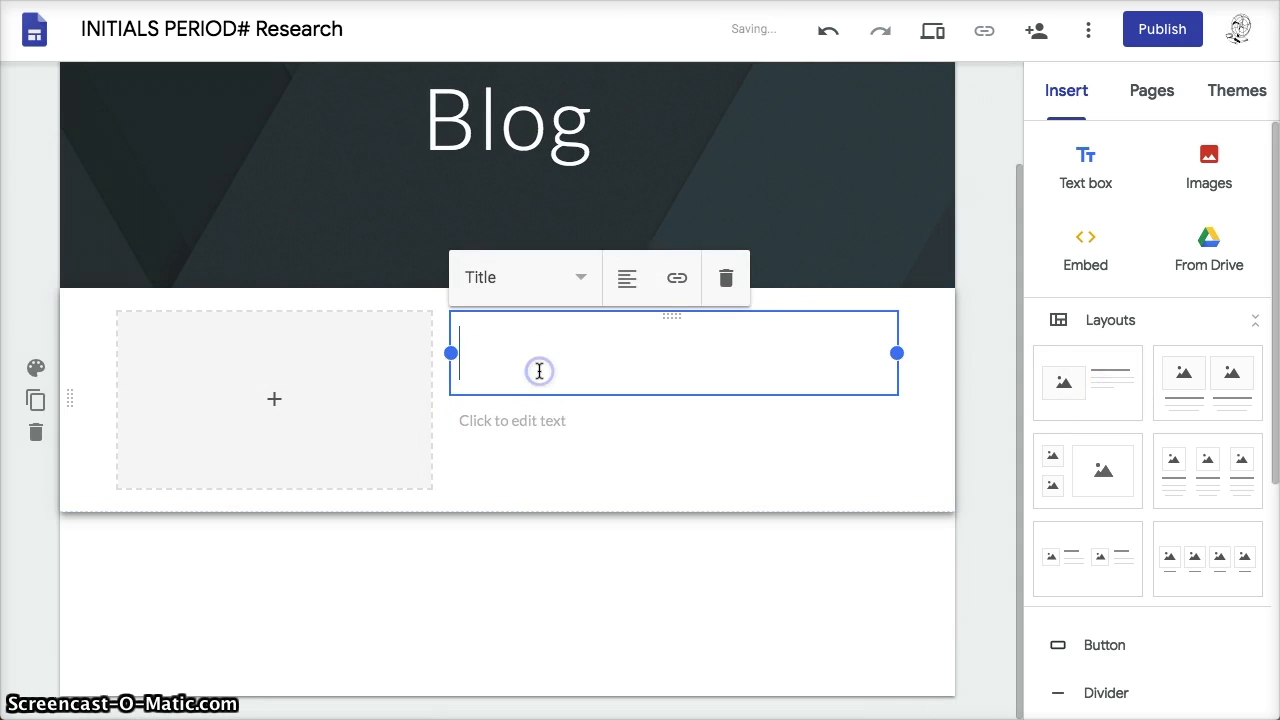
text(Date)
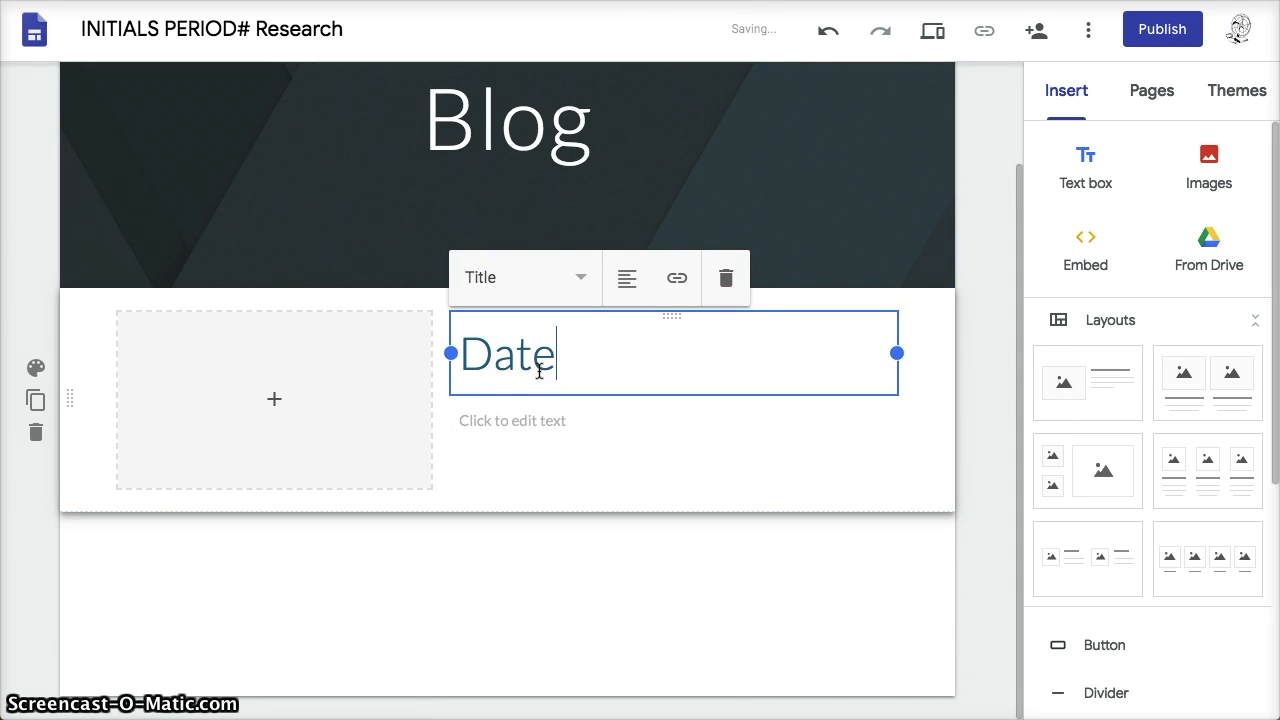
Set the post's "Date" title to Normal text style and enter "Blog text...." as the body below it
click(579, 280)
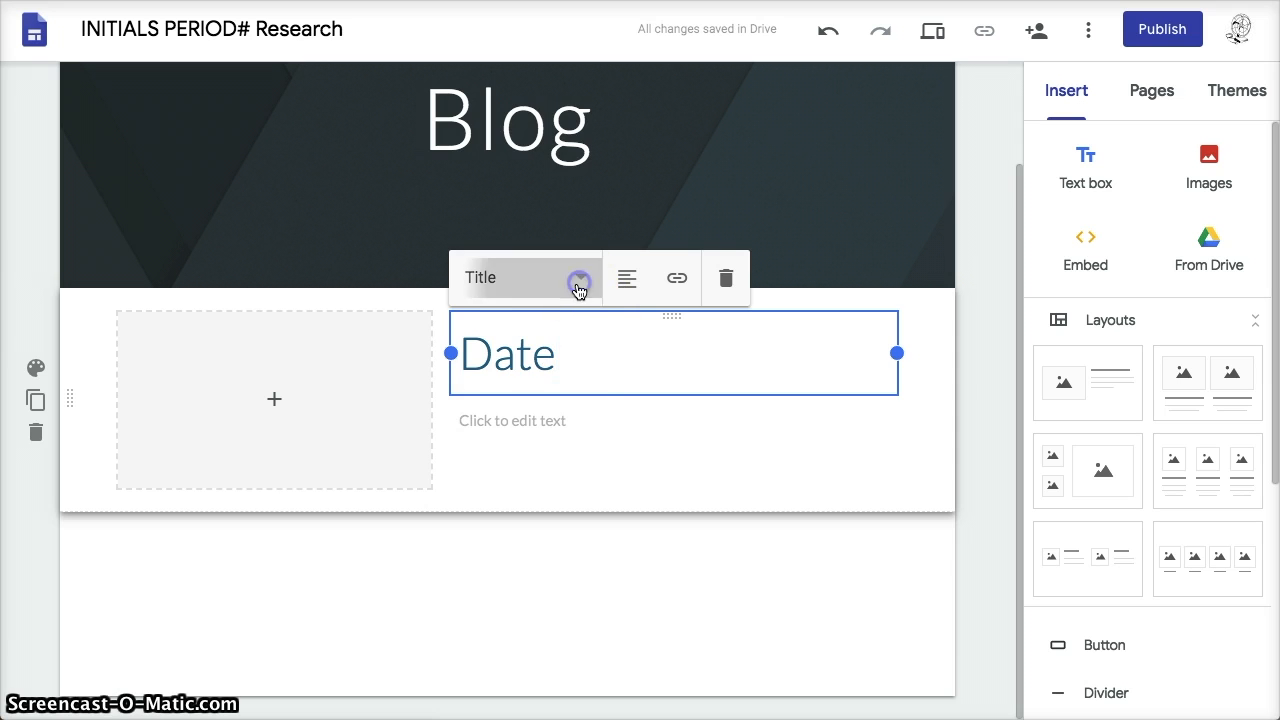
click(537, 286)
click(537, 390)
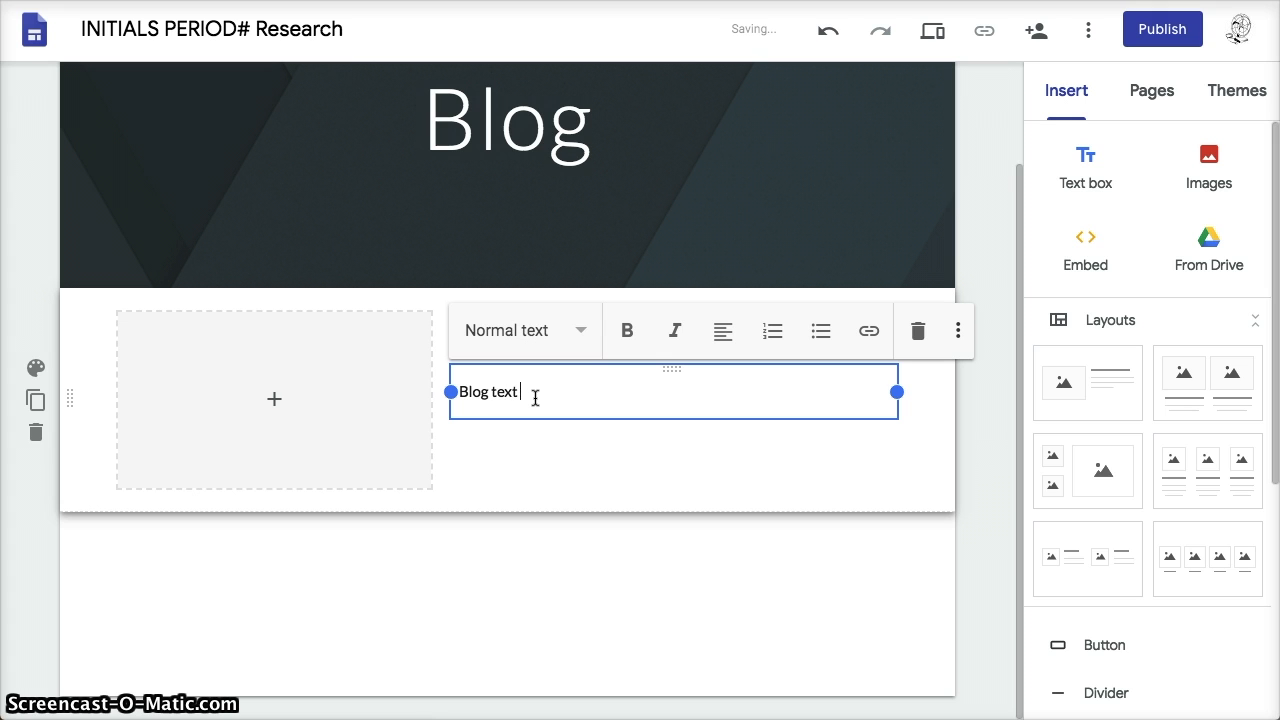
click(394, 518)
Search Google images for "Hot dog" to fill the blog post's image placeholder
click(277, 403)
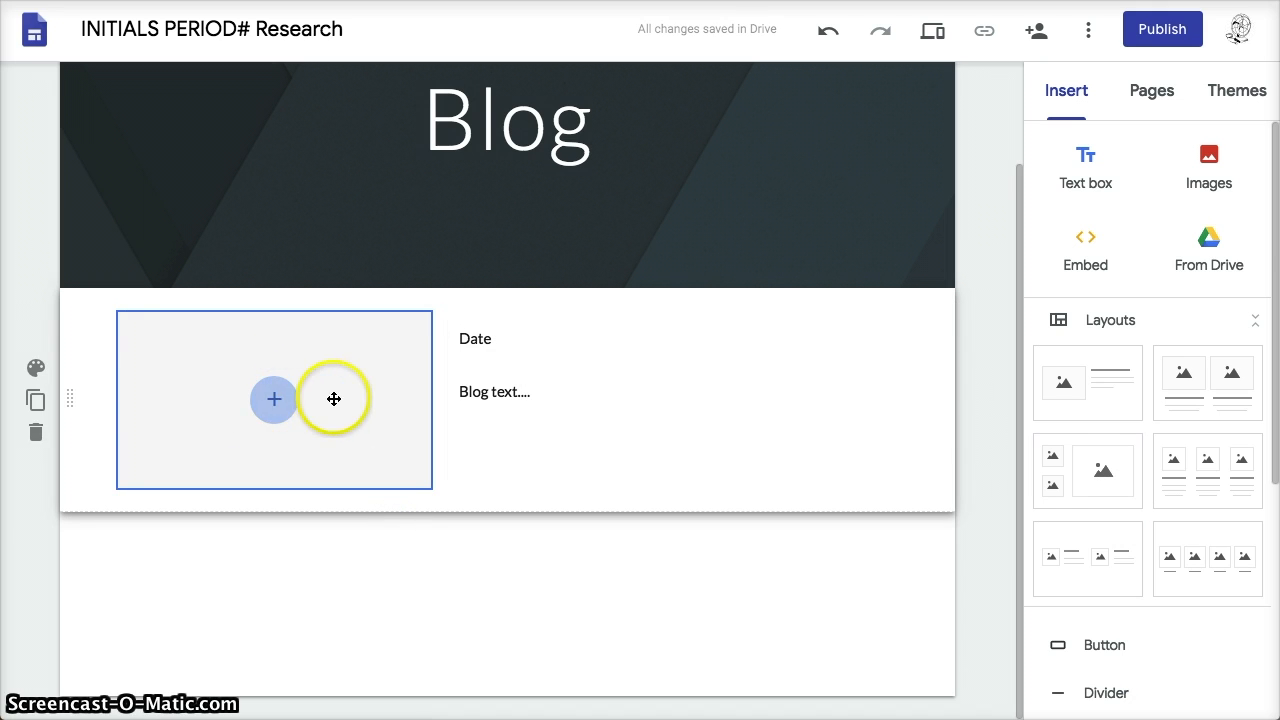
click(277, 403)
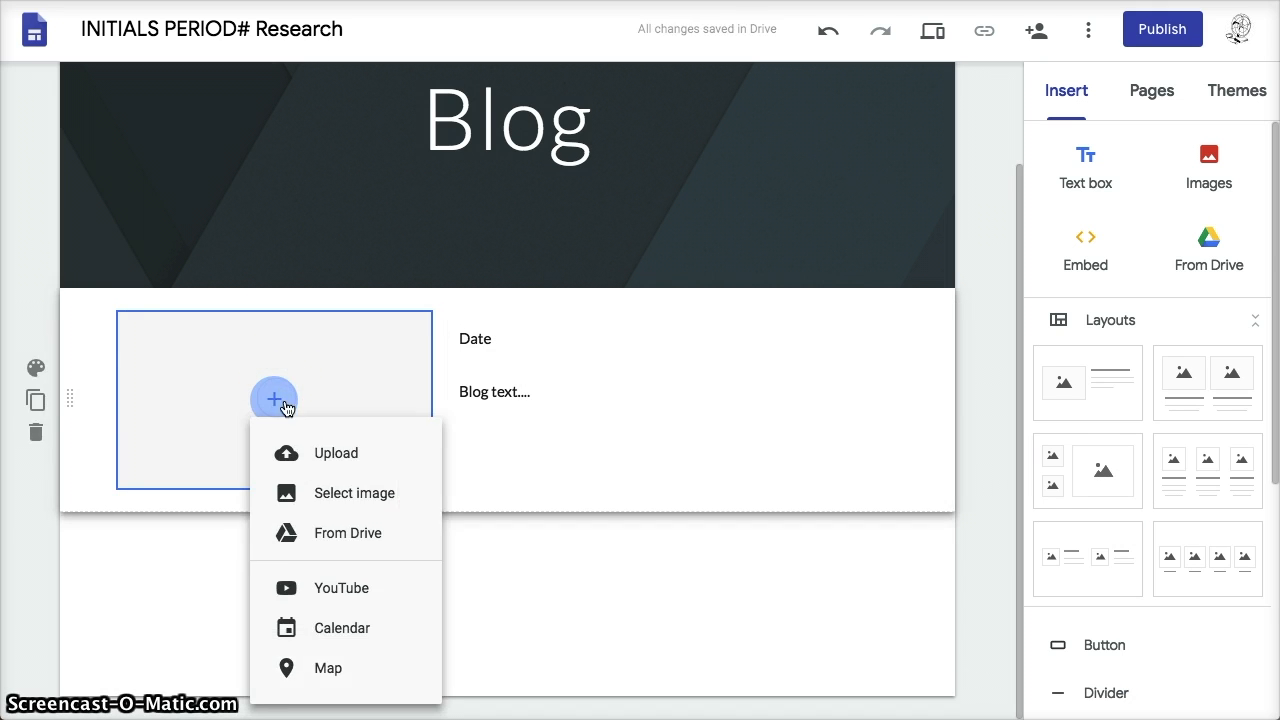
click(337, 490)
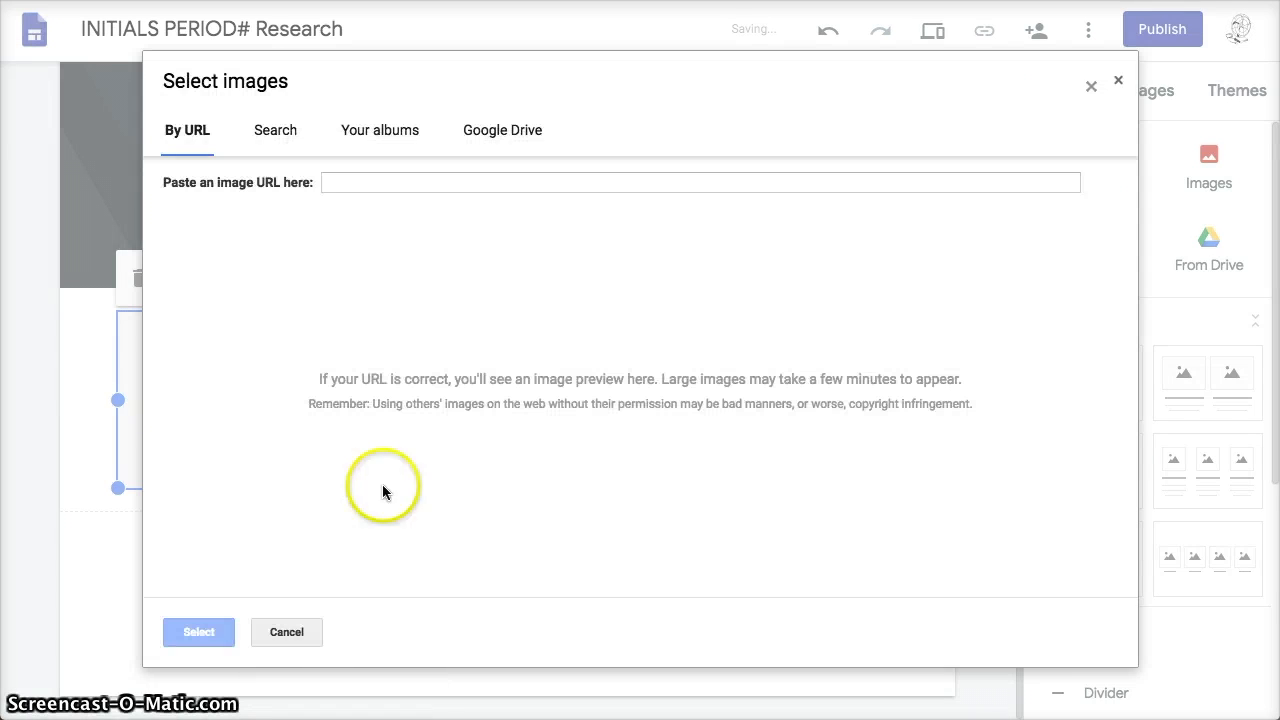
click(270, 131)
click(302, 196)
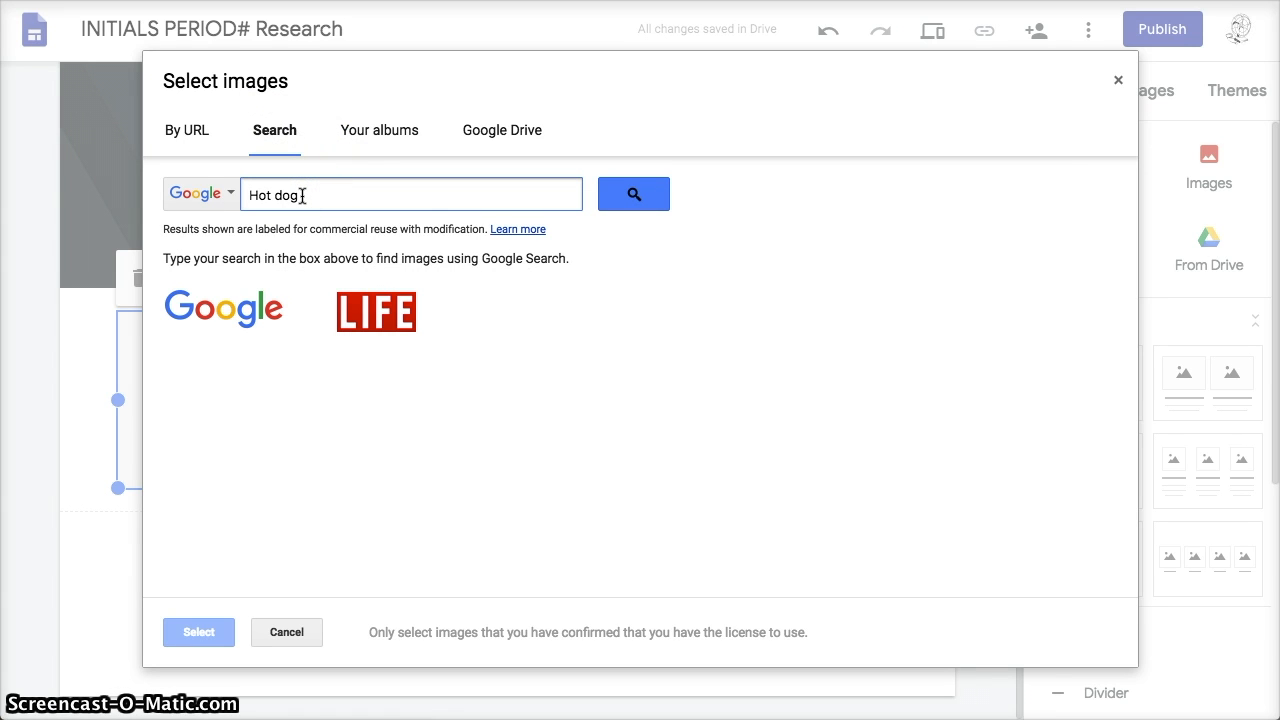
key(Return)
Insert the second hot dog picture from the results into the post and uncrop it
click(387, 334)
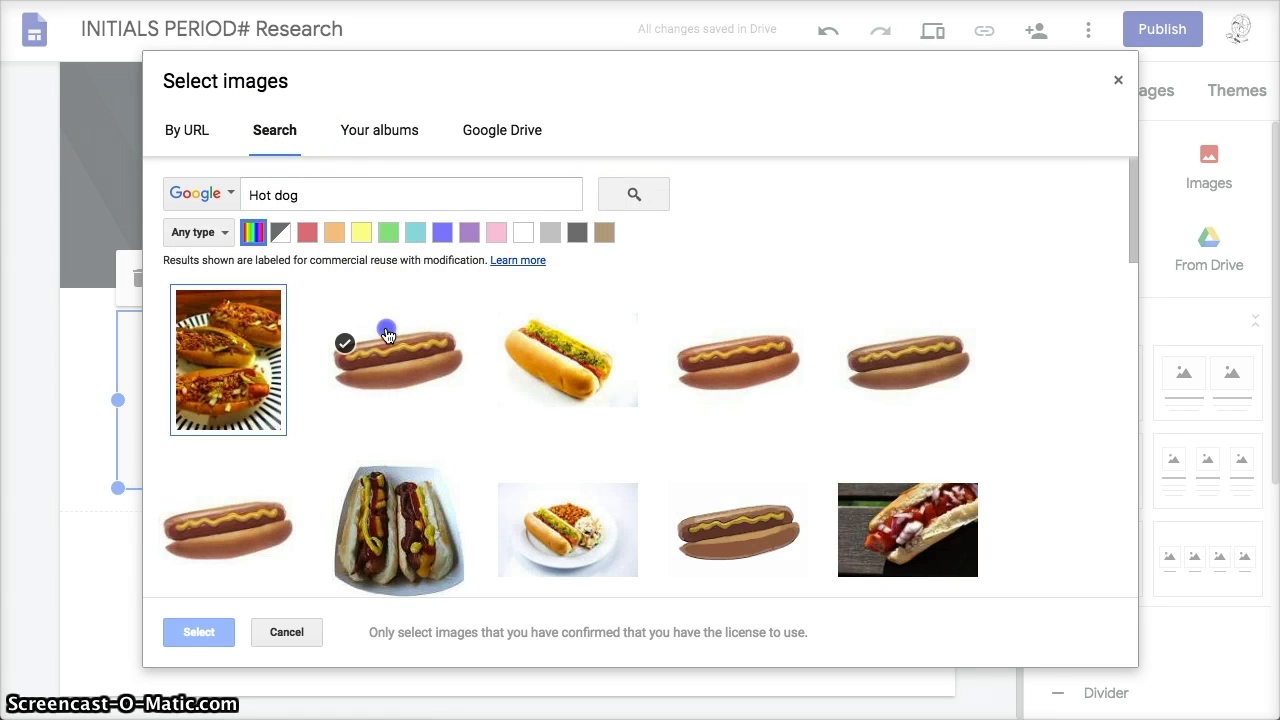
click(187, 642)
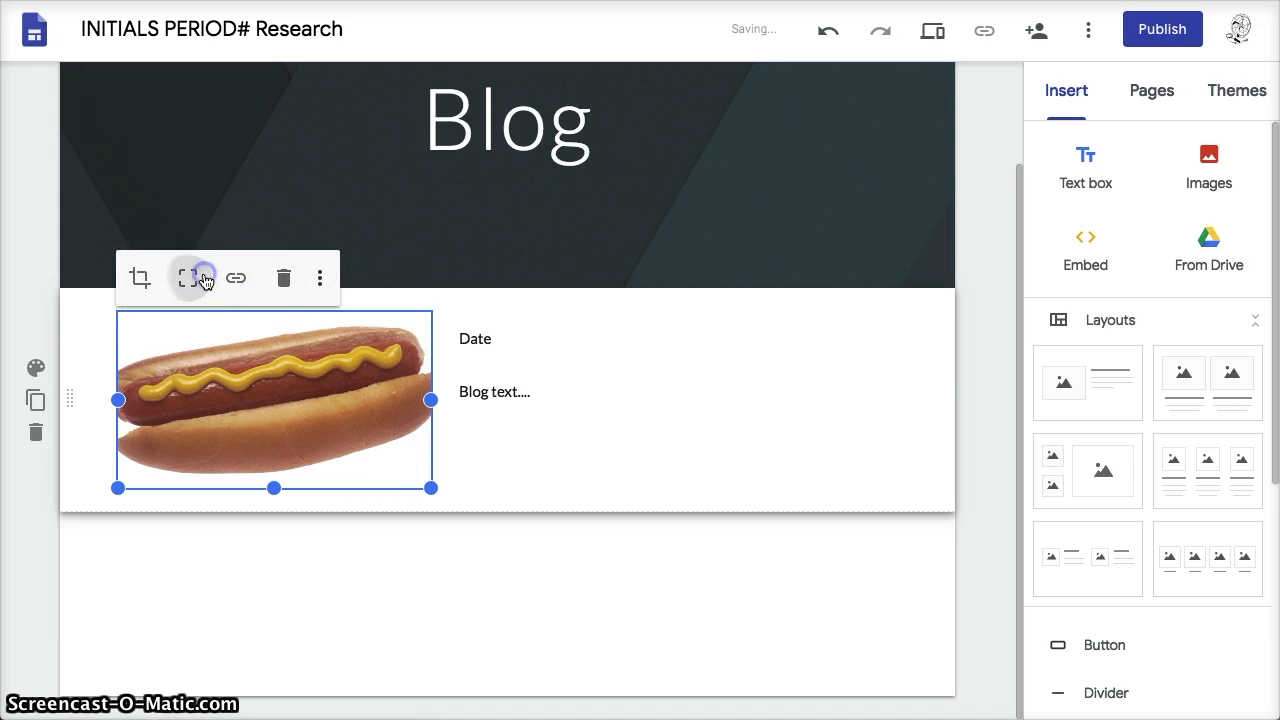
click(190, 277)
click(490, 568)
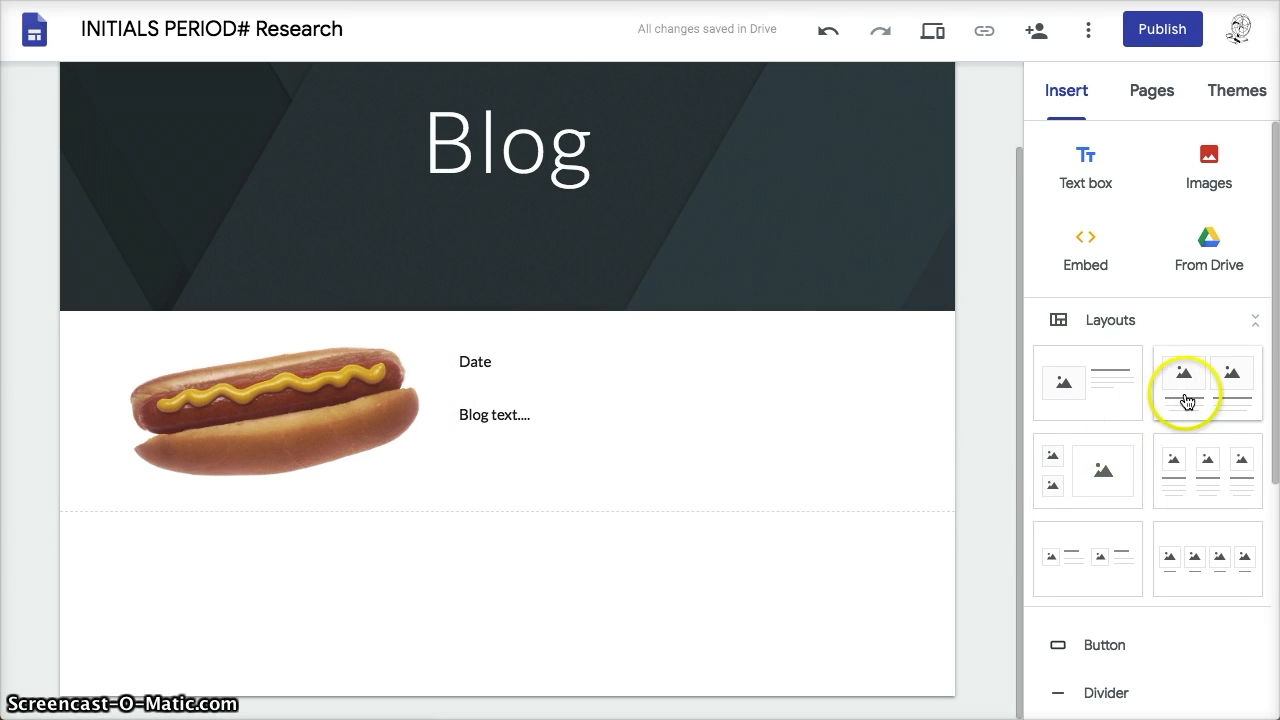
drag(1150, 400, 477, 317)
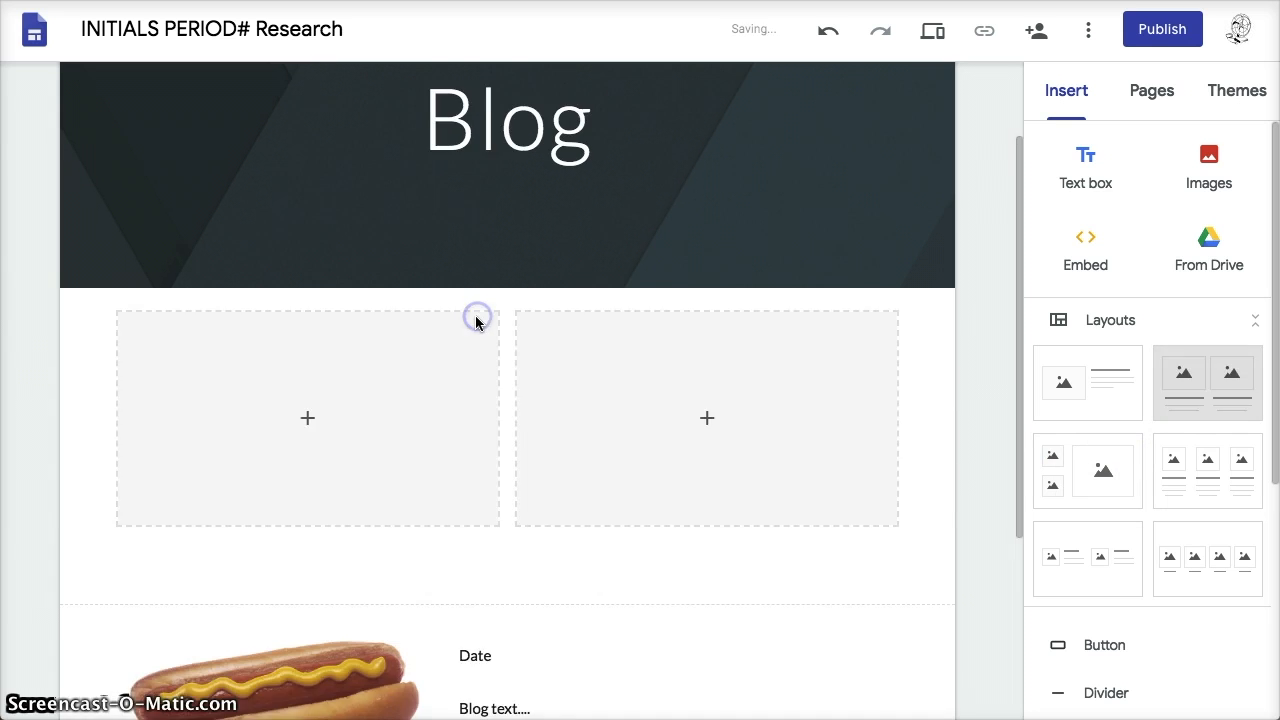
click(929, 342)
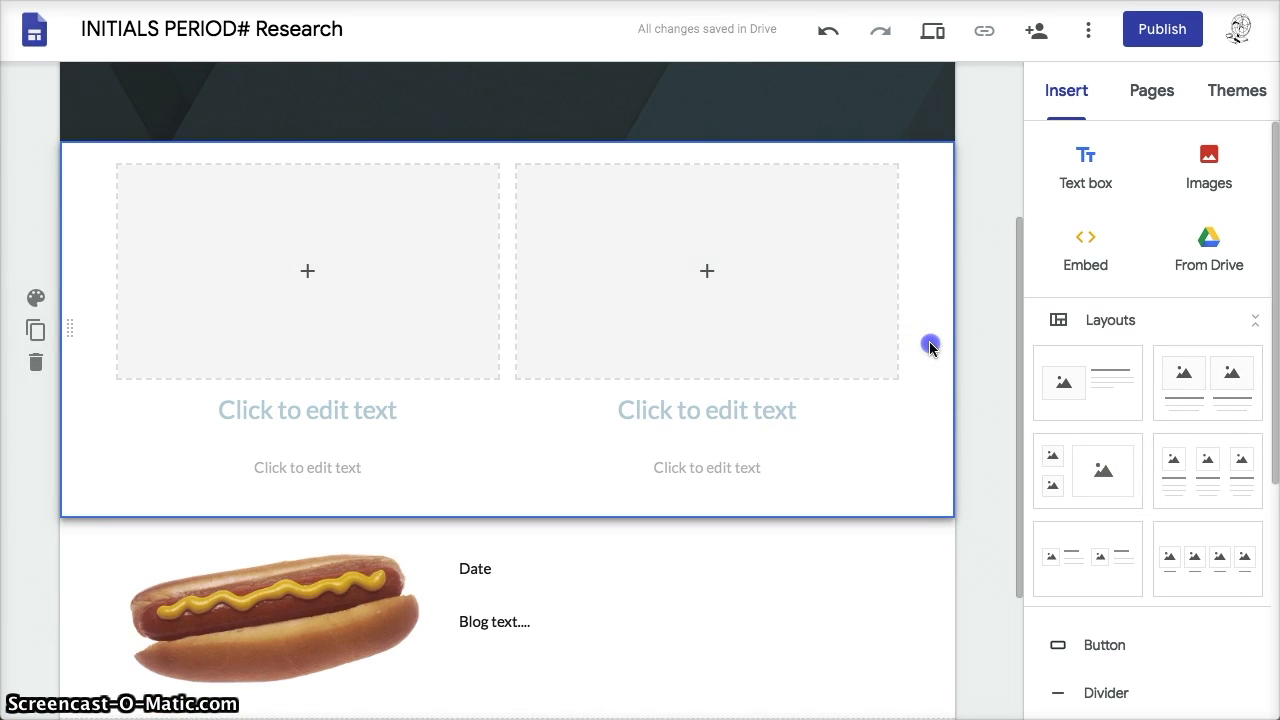
scroll(791, 297, up, 2)
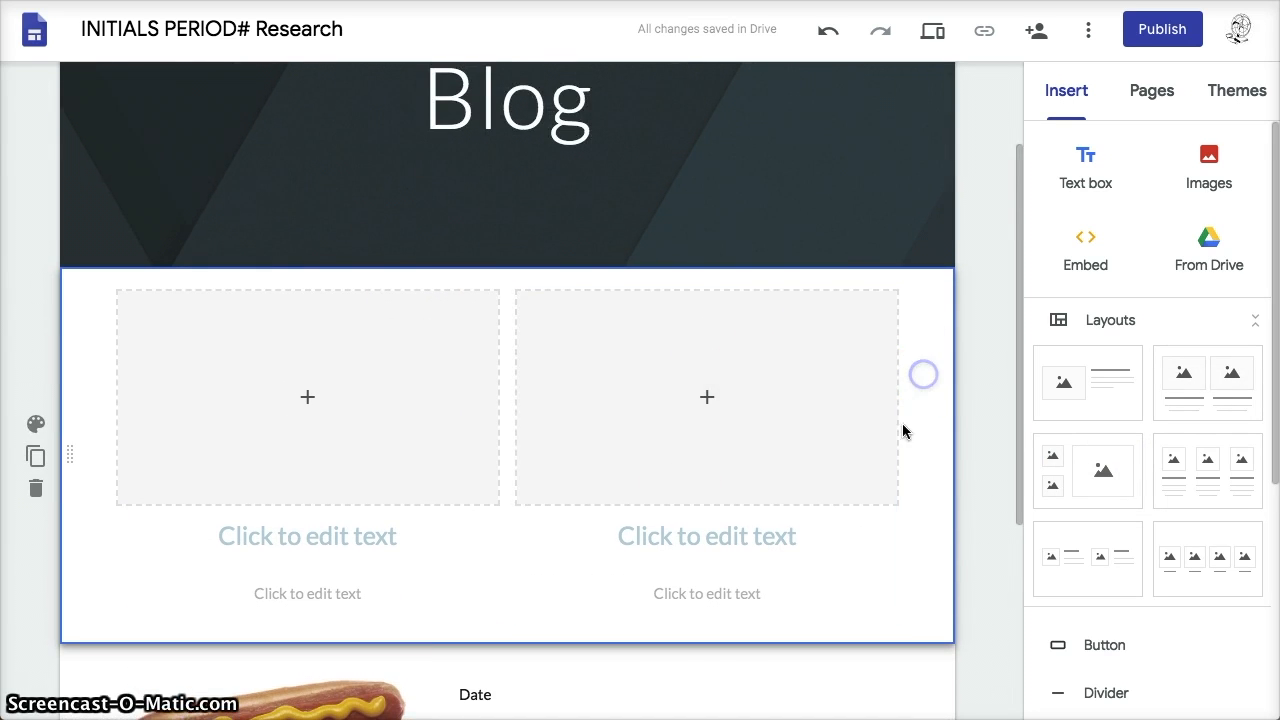
click(37, 489)
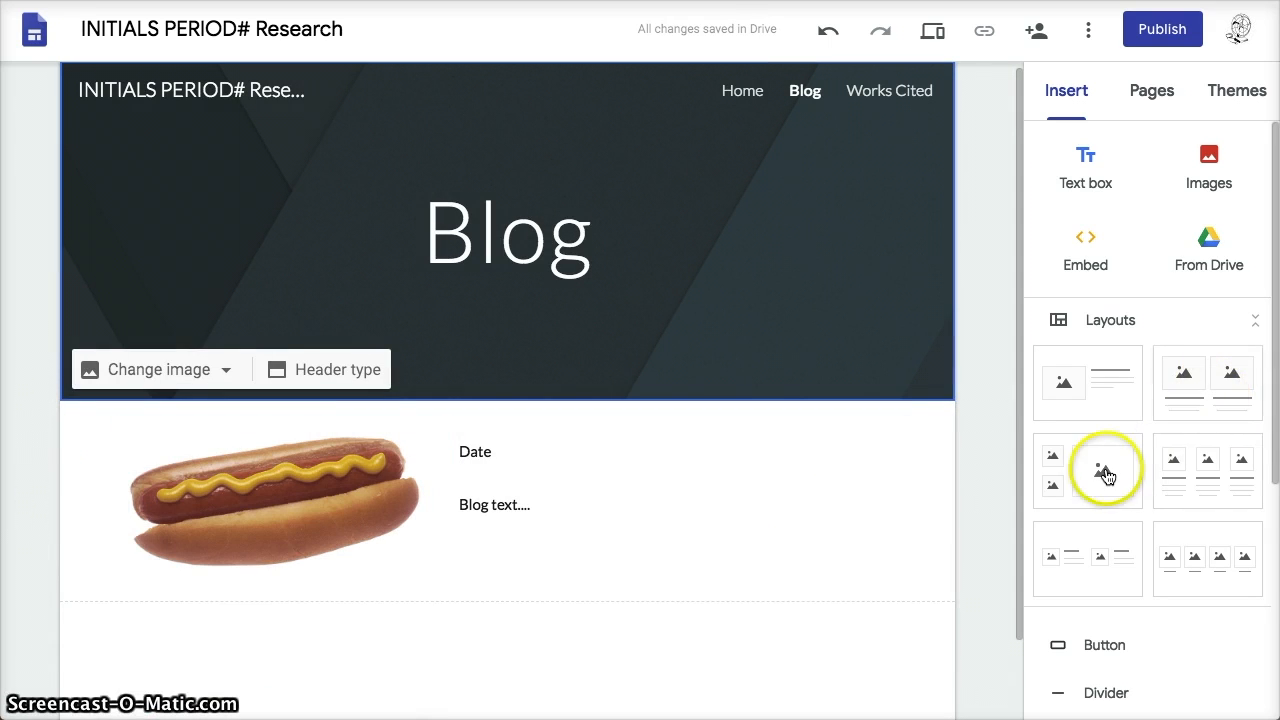
Insert another single-image-and-text layout above the hot dog post and title it "Future Date" in Normal text style
drag(1094, 389, 529, 420)
scroll(560, 250, down, 3)
click(559, 210)
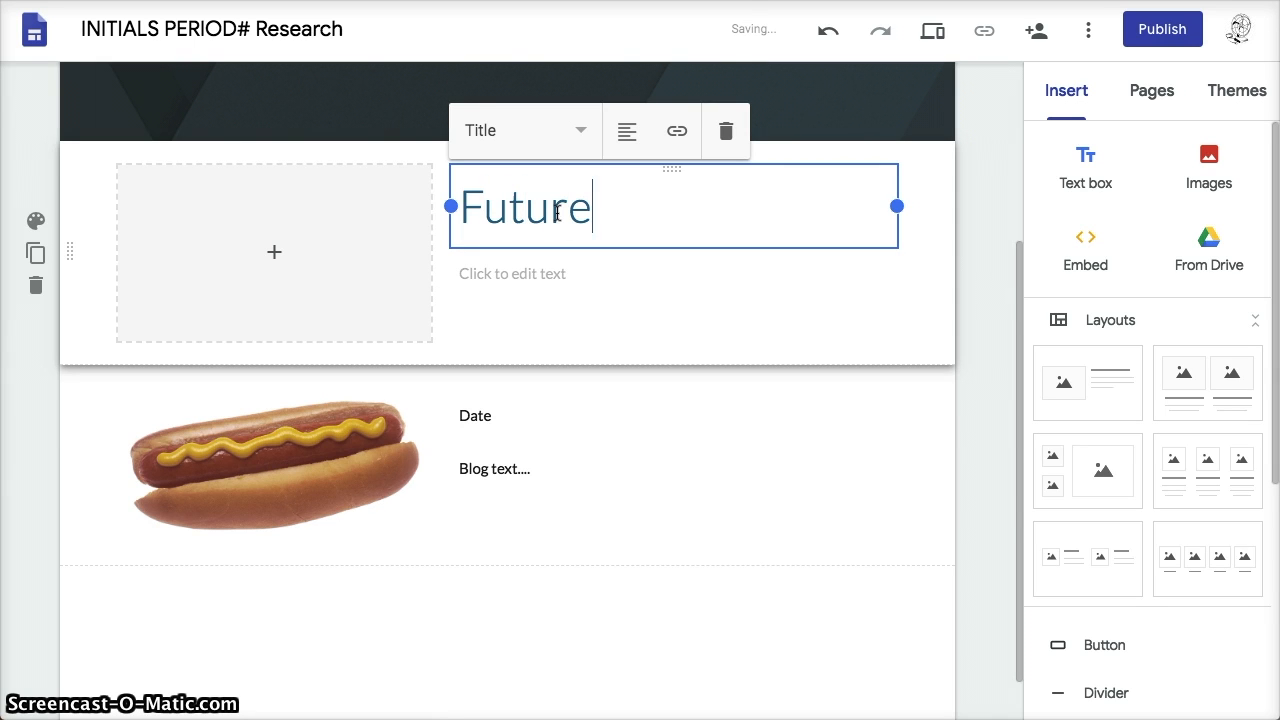
click(505, 145)
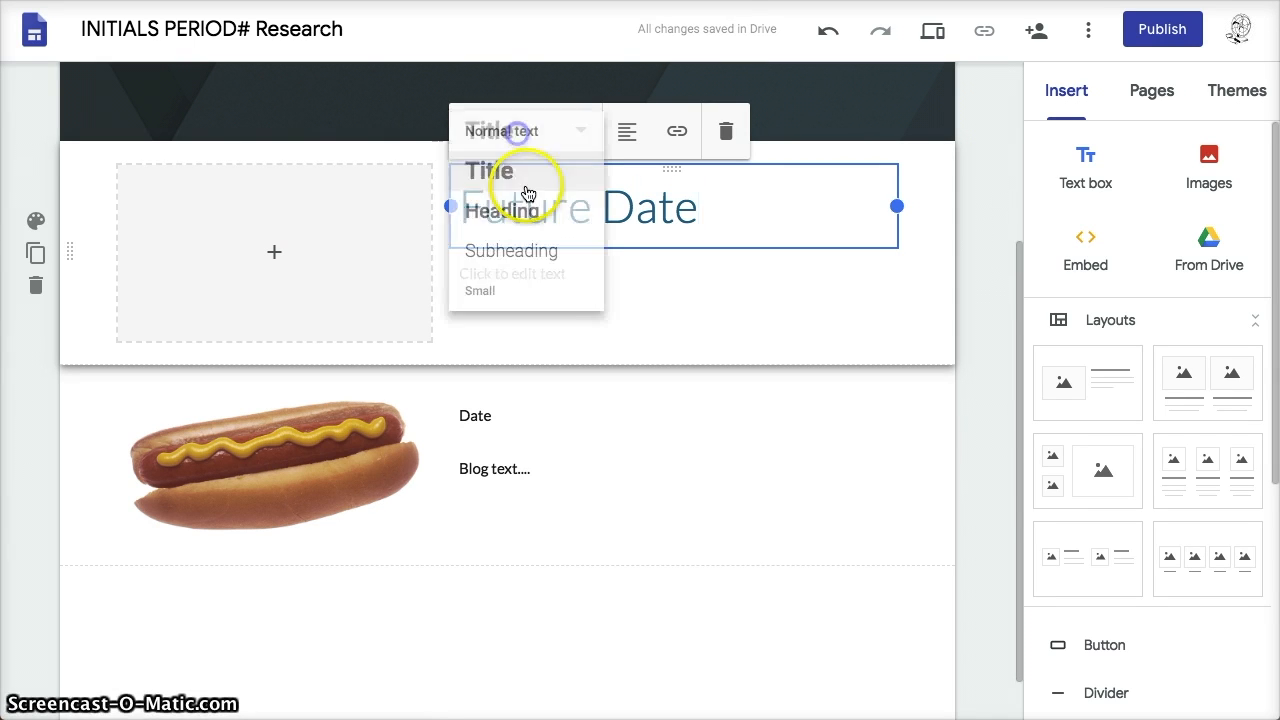
click(502, 140)
Enter "Future Blog post" as the body text of the new post
click(514, 241)
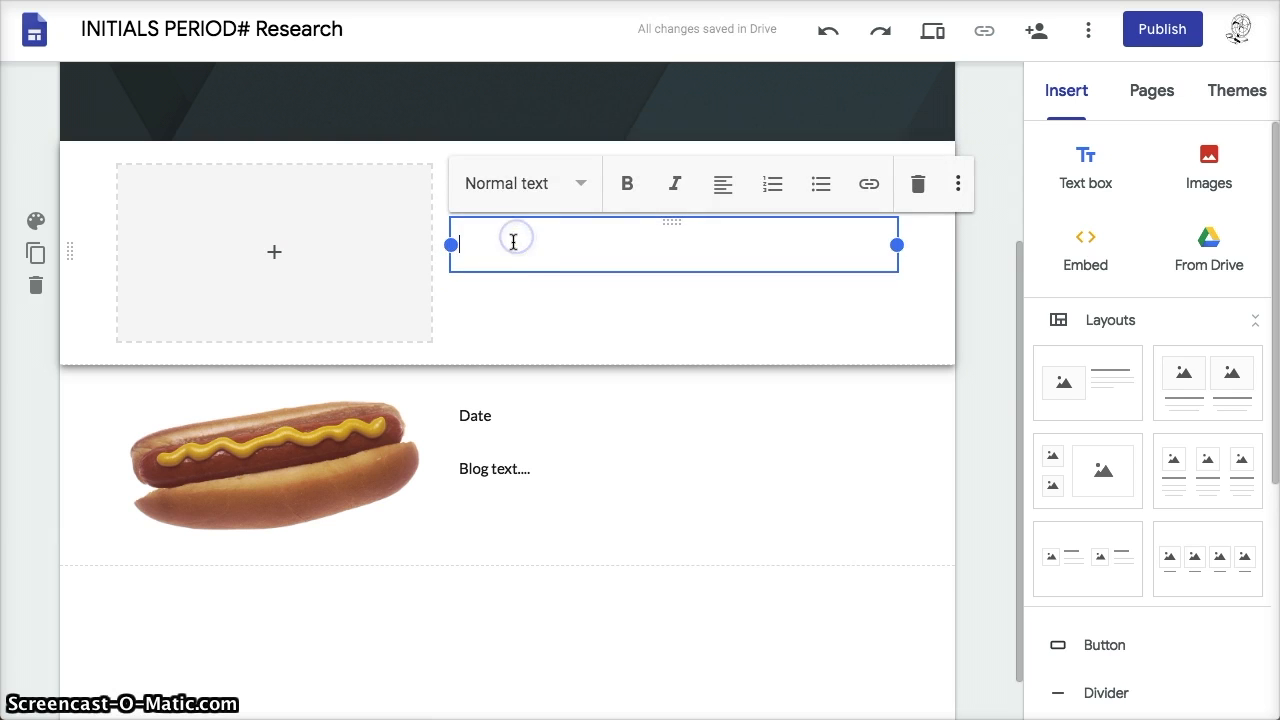
text(Future Blog post)
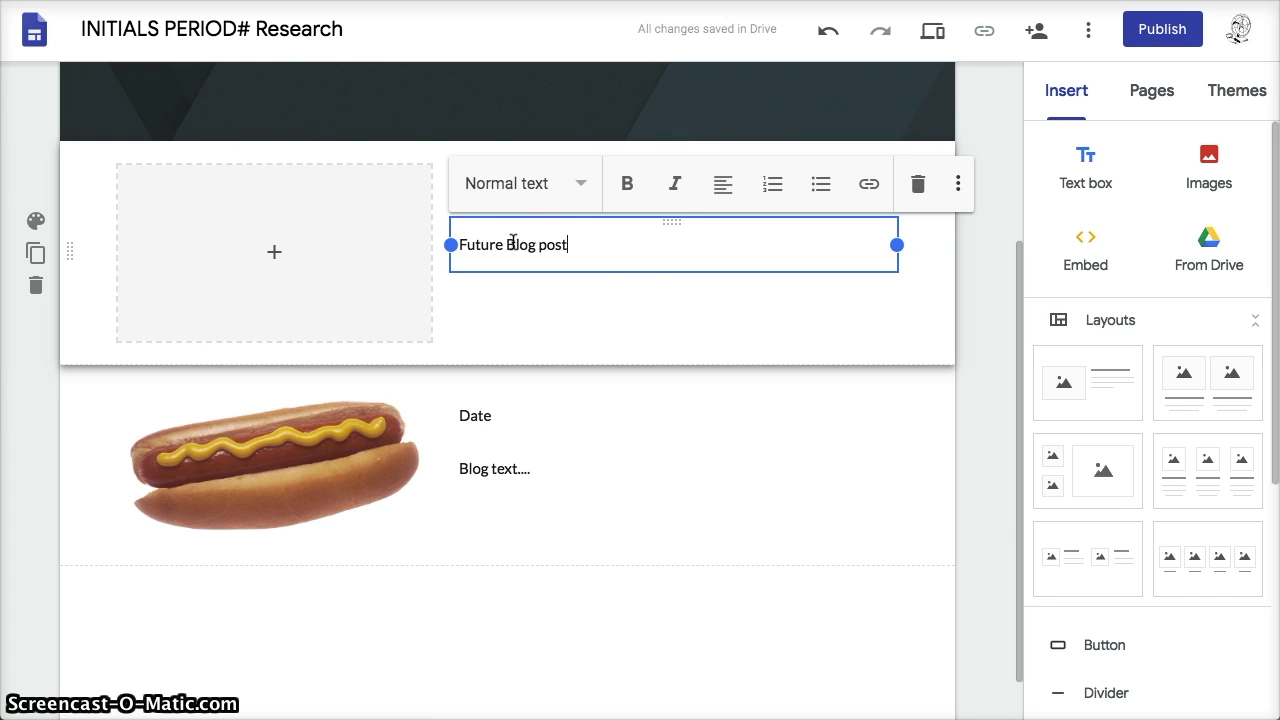
click(628, 311)
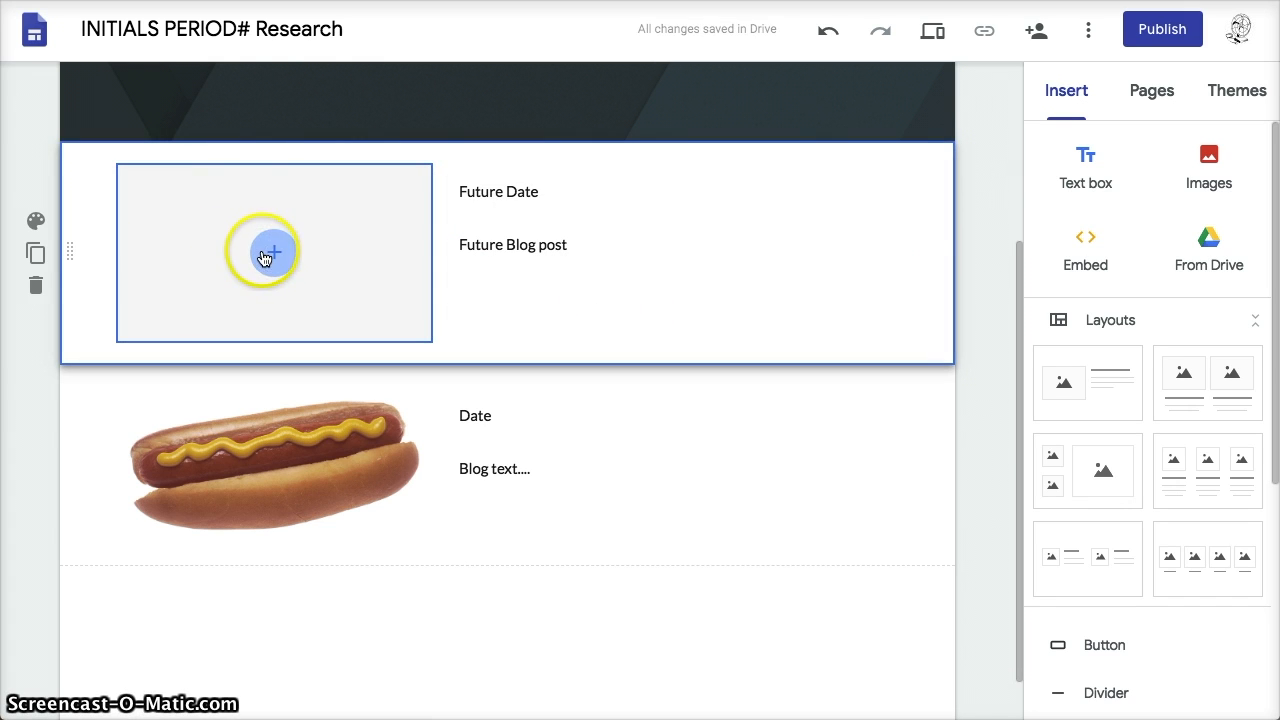
Delete the new post's empty image placeholder and widen its text to span the full content width
click(364, 250)
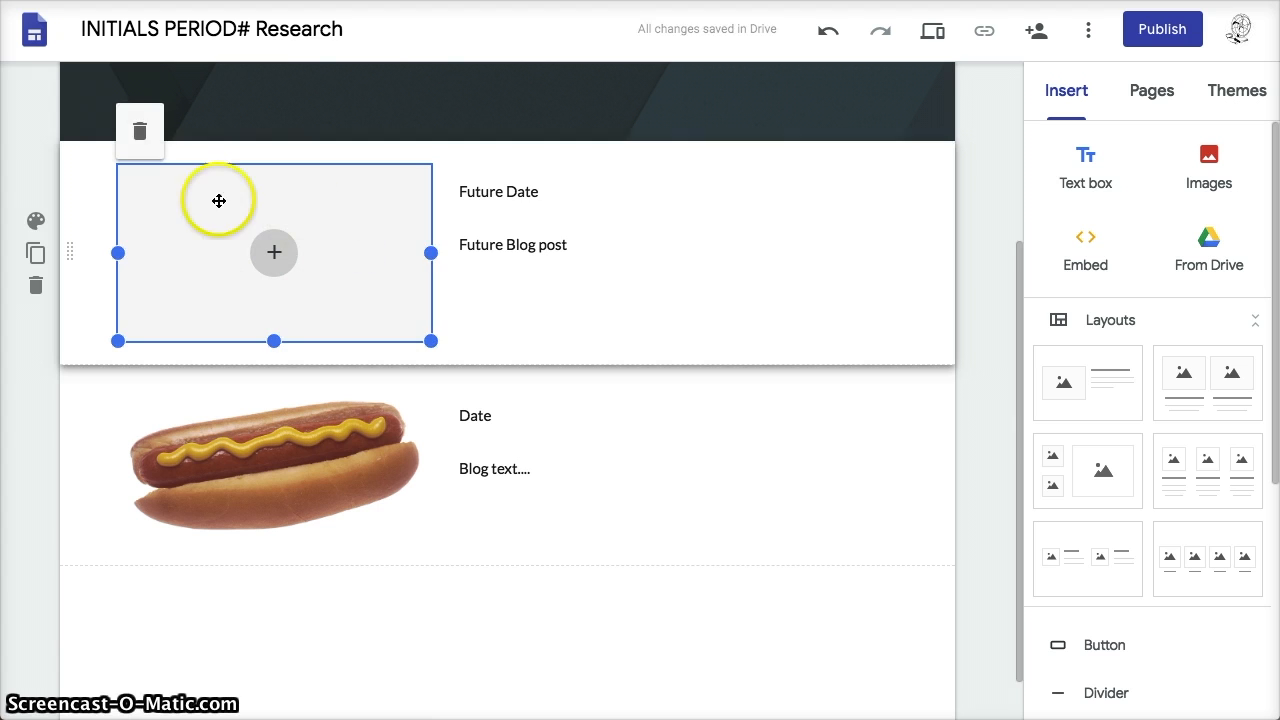
click(137, 141)
click(460, 232)
drag(449, 233, 117, 233)
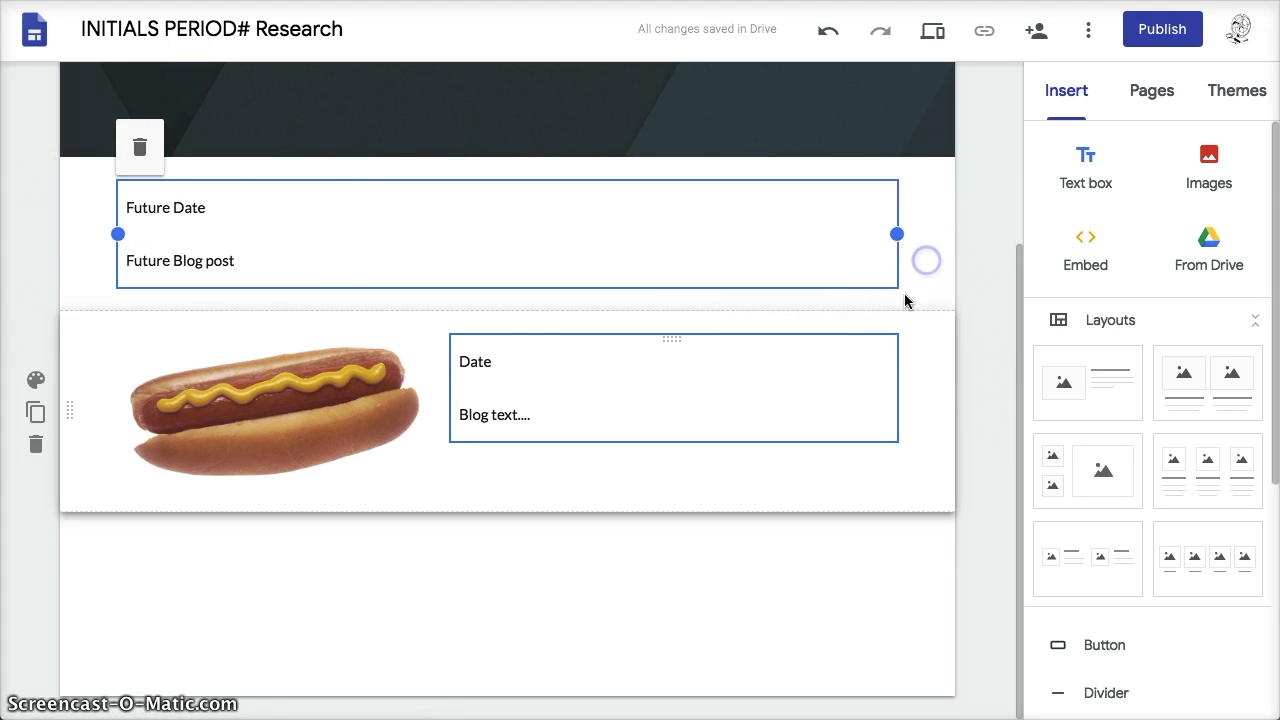
click(926, 260)
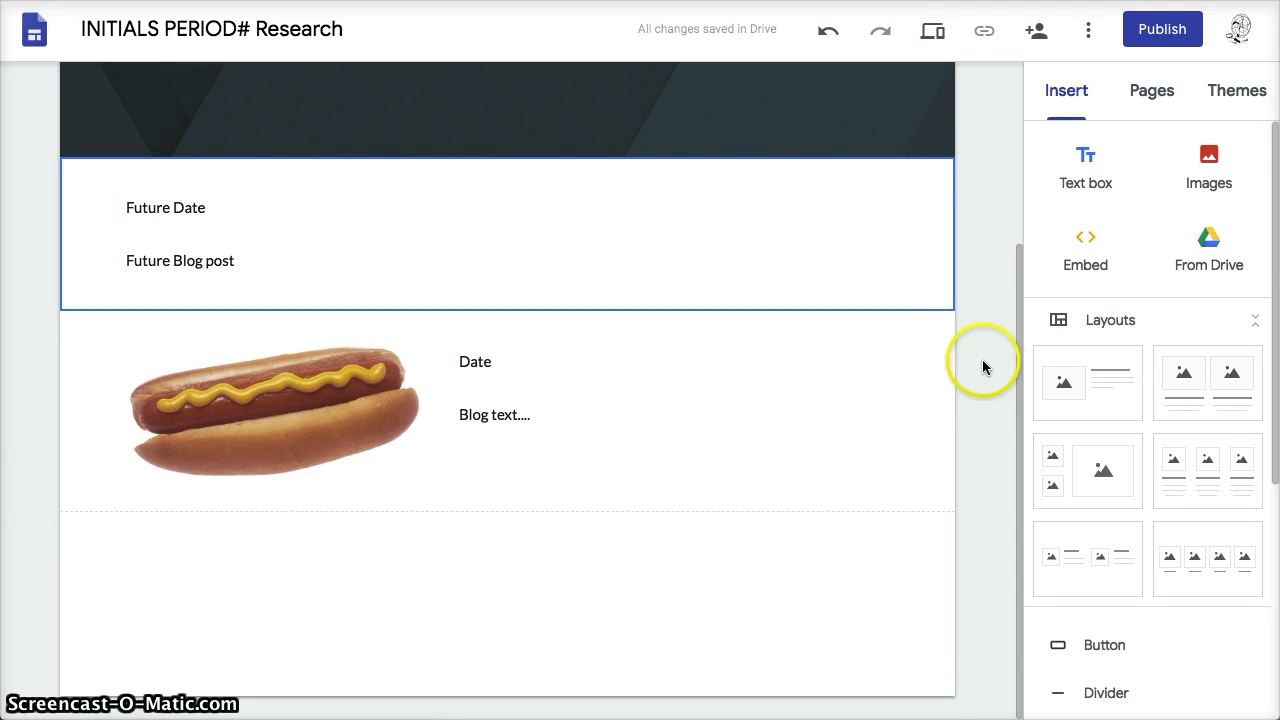
Insert a divider and place it between the "Future Blog post" section and the hot dog post
scroll(814, 346, up, 2)
click(771, 449)
scroll(778, 438, down, 1)
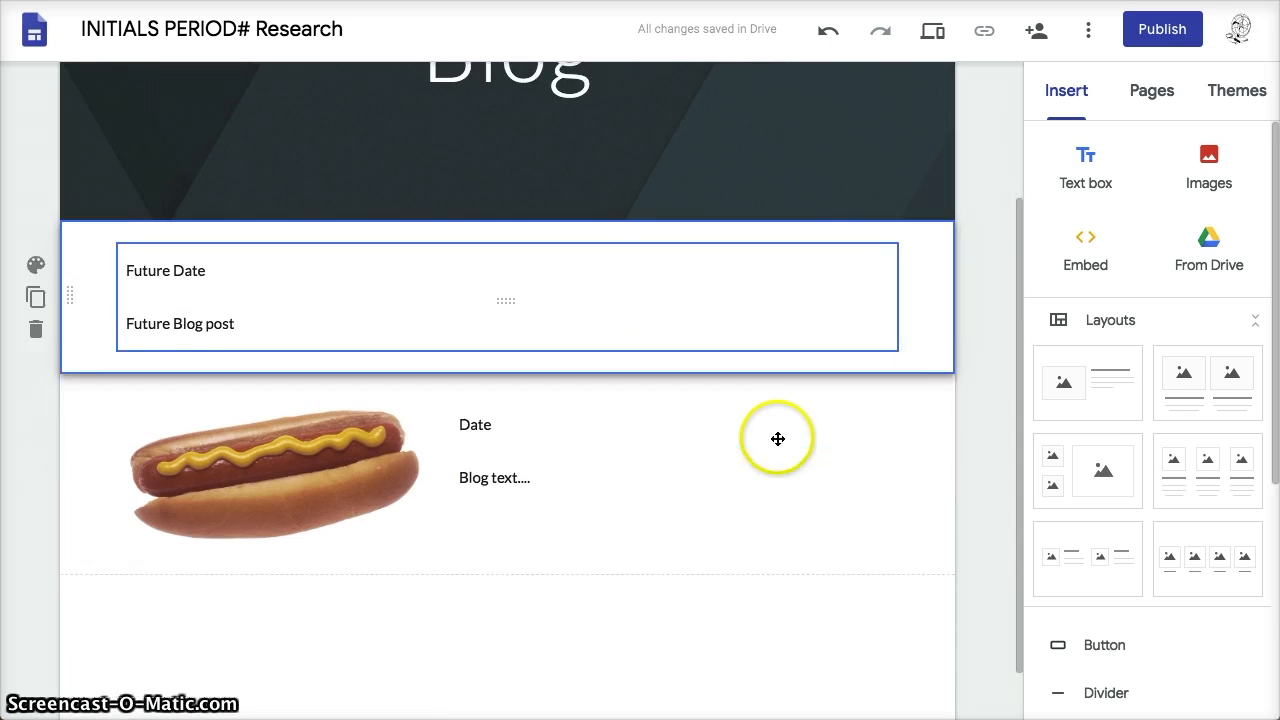
scroll(1203, 553, down, 4)
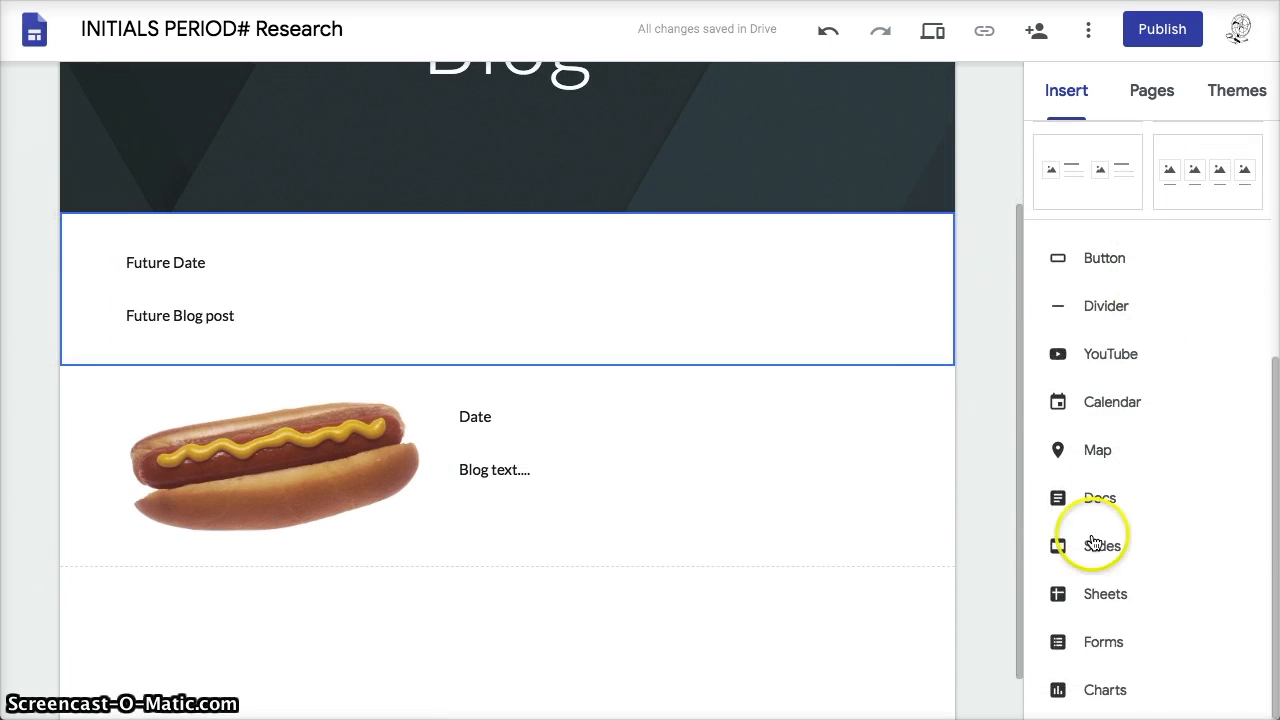
drag(1122, 305, 390, 373)
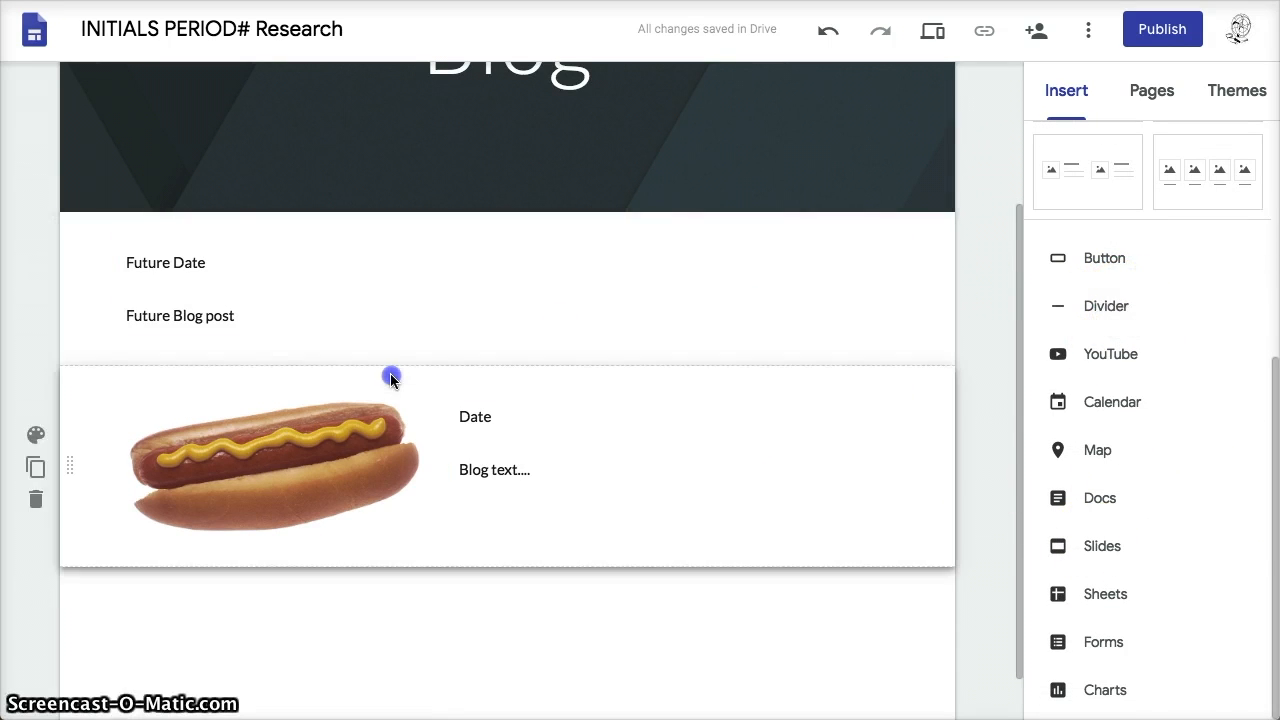
click(1130, 312)
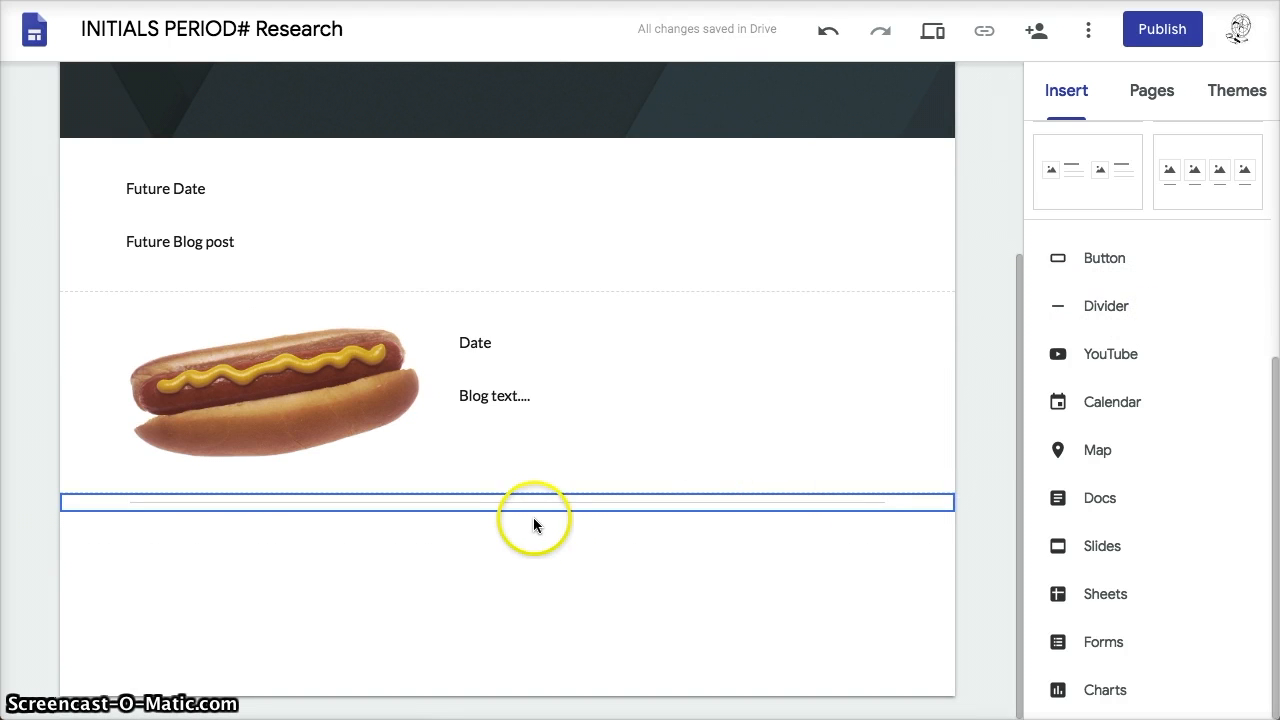
drag(531, 506, 514, 297)
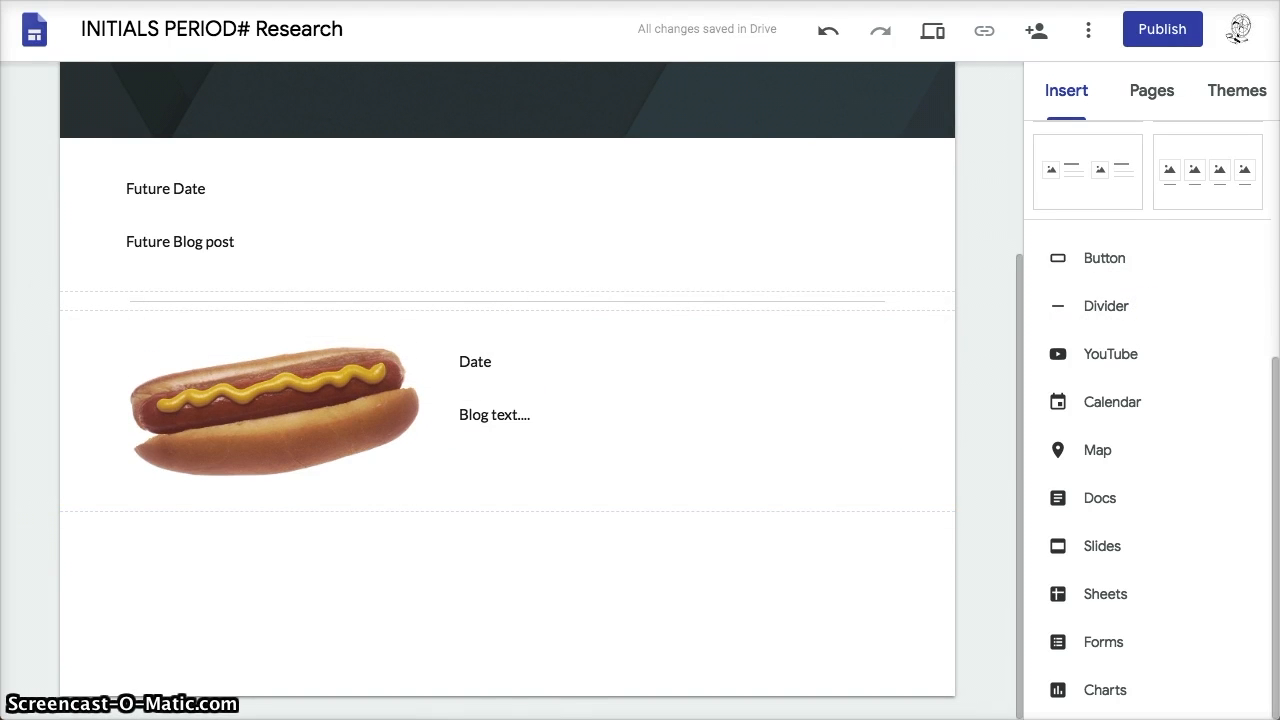
click(539, 688)
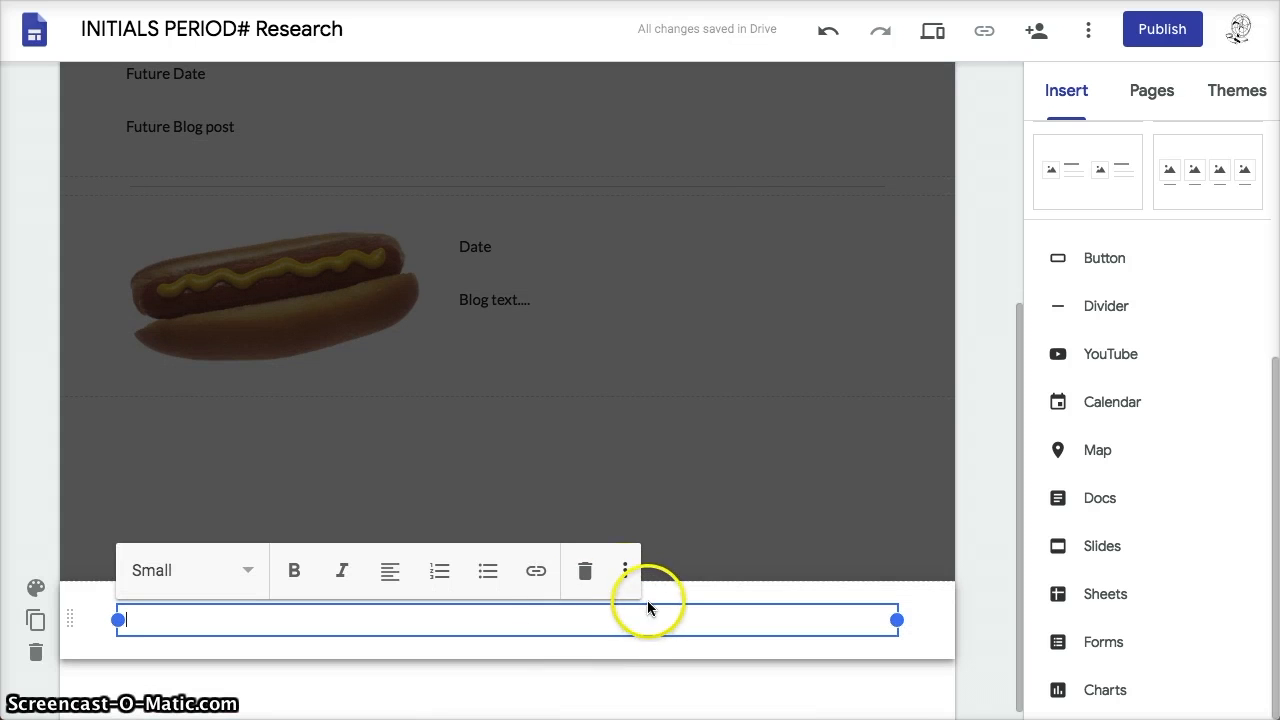
click(583, 571)
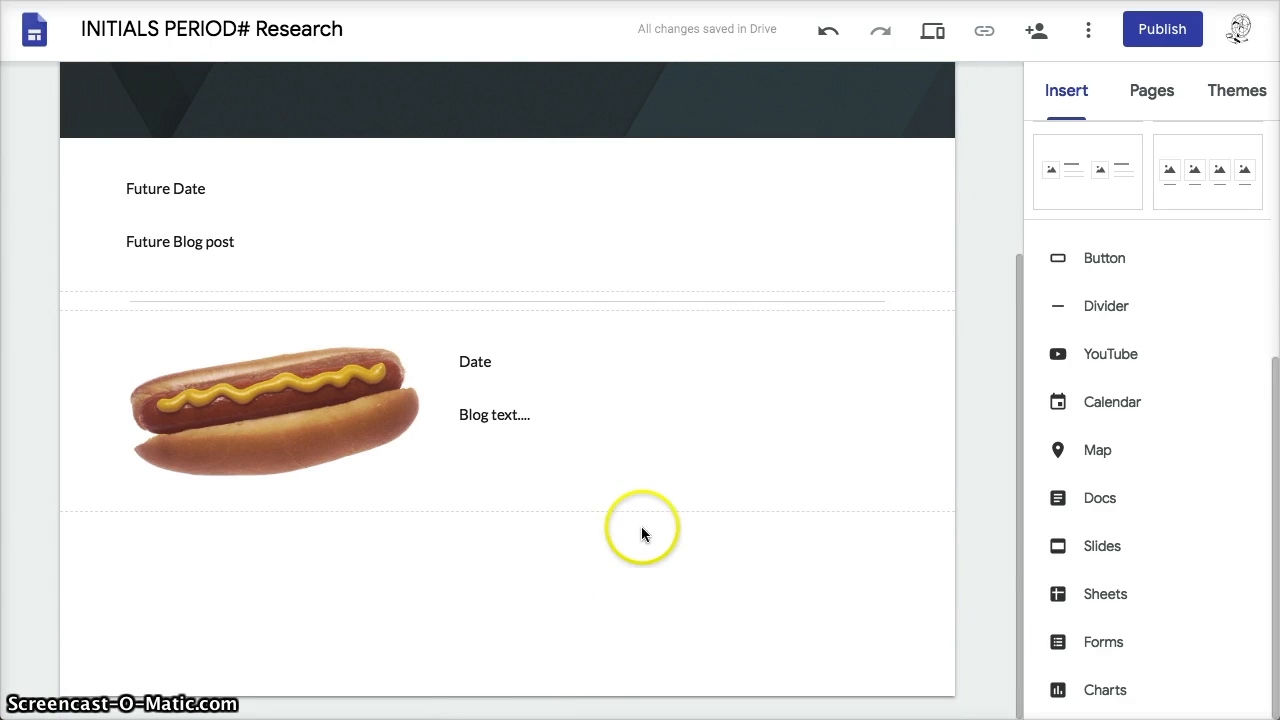
Return to the Home page and go to its three-category layout
scroll(671, 575, up, 2)
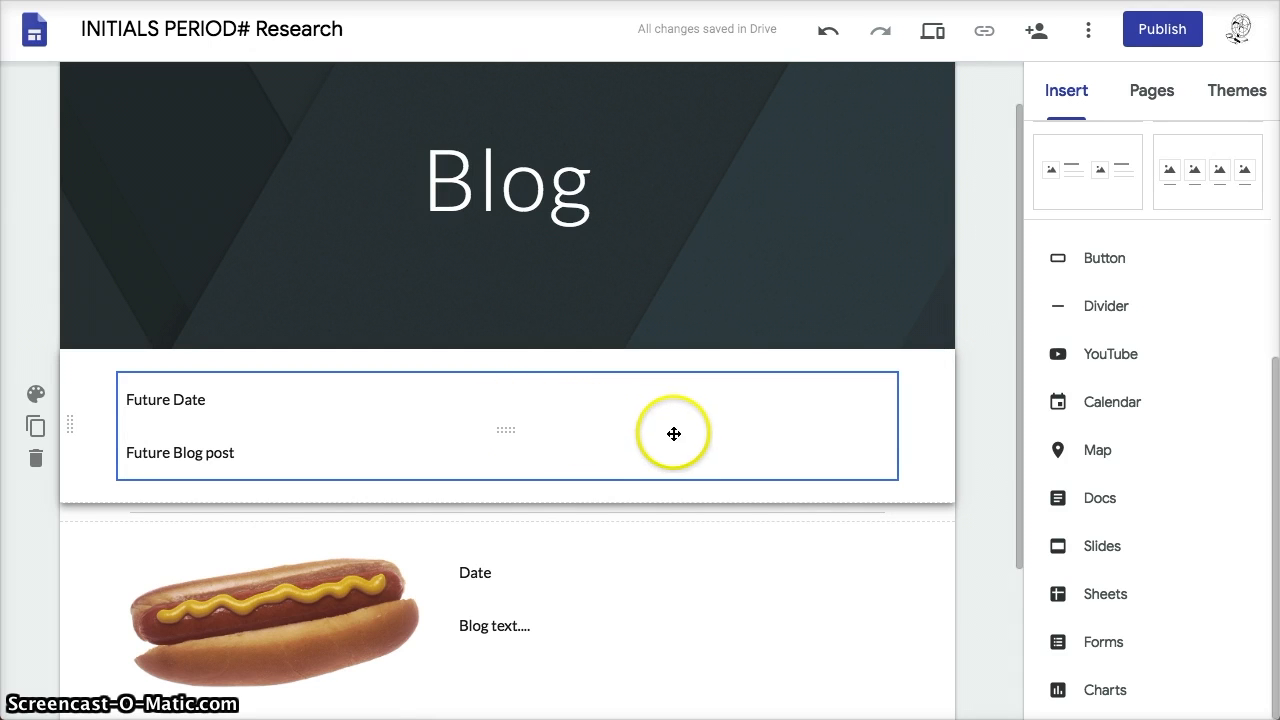
scroll(674, 434, up, 2)
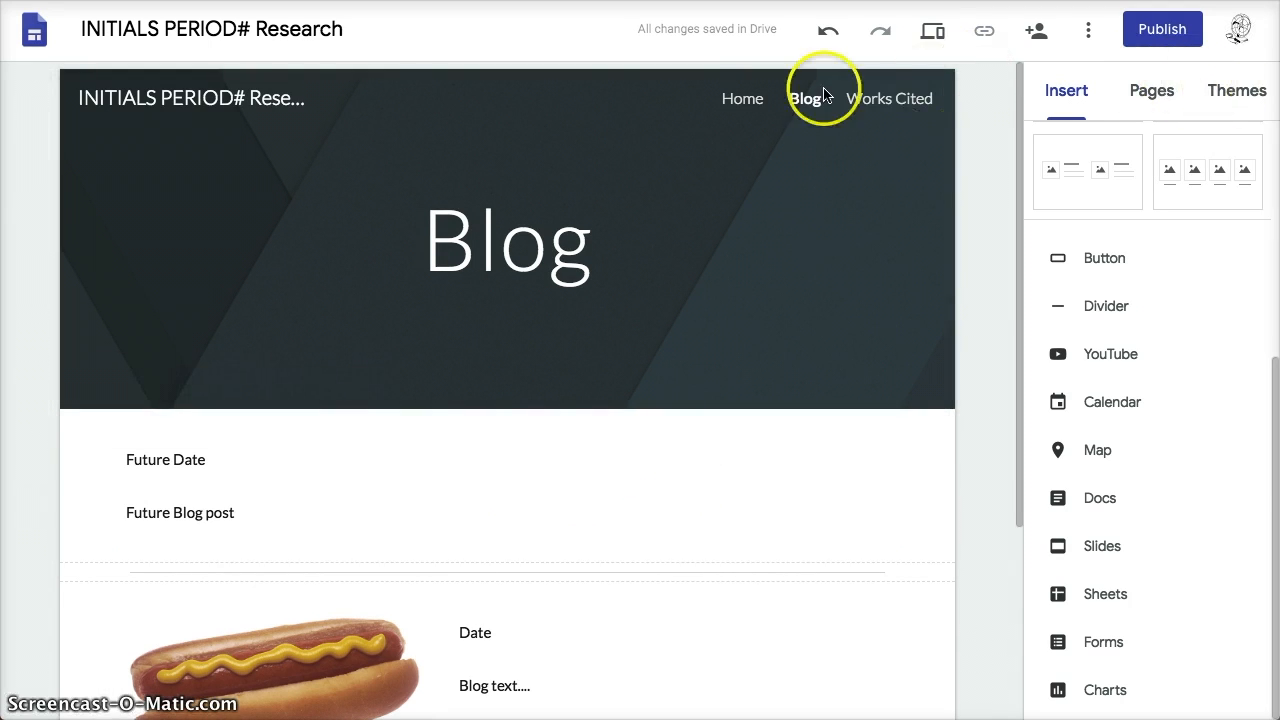
click(733, 110)
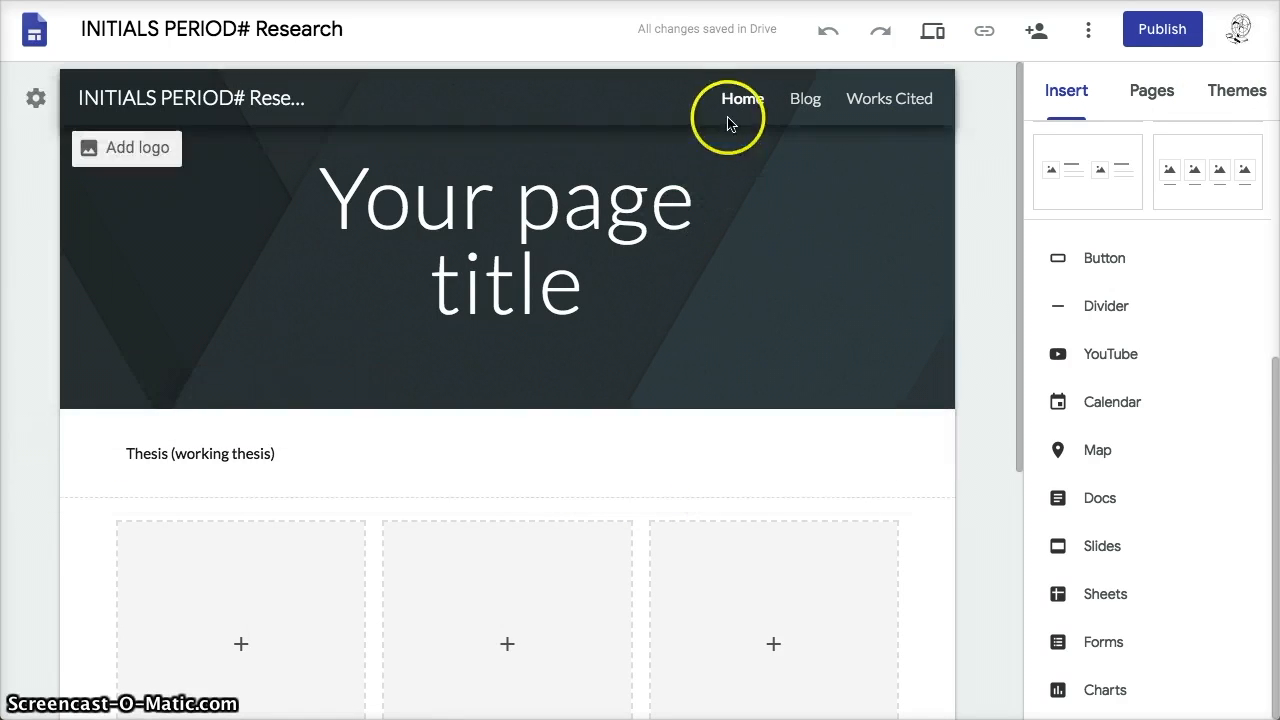
scroll(474, 620, down, 2)
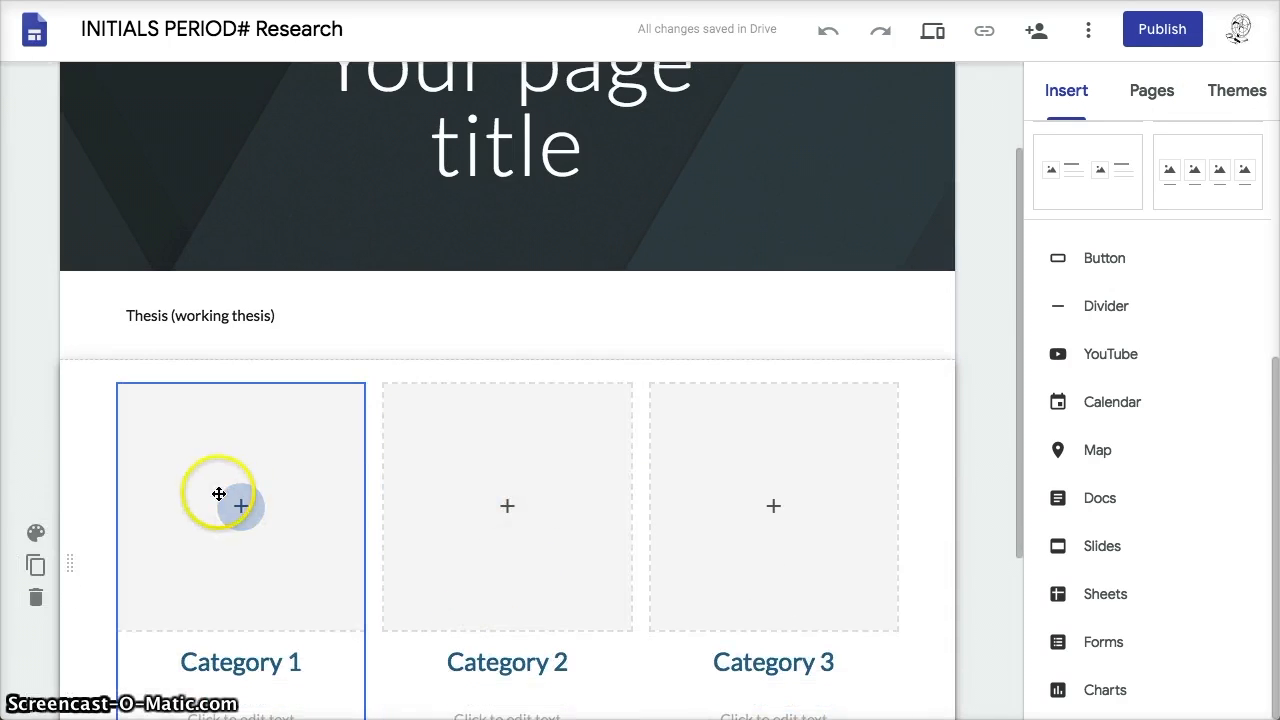
Add a subpage named "Category 1" under the Home page
scroll(643, 243, up, 2)
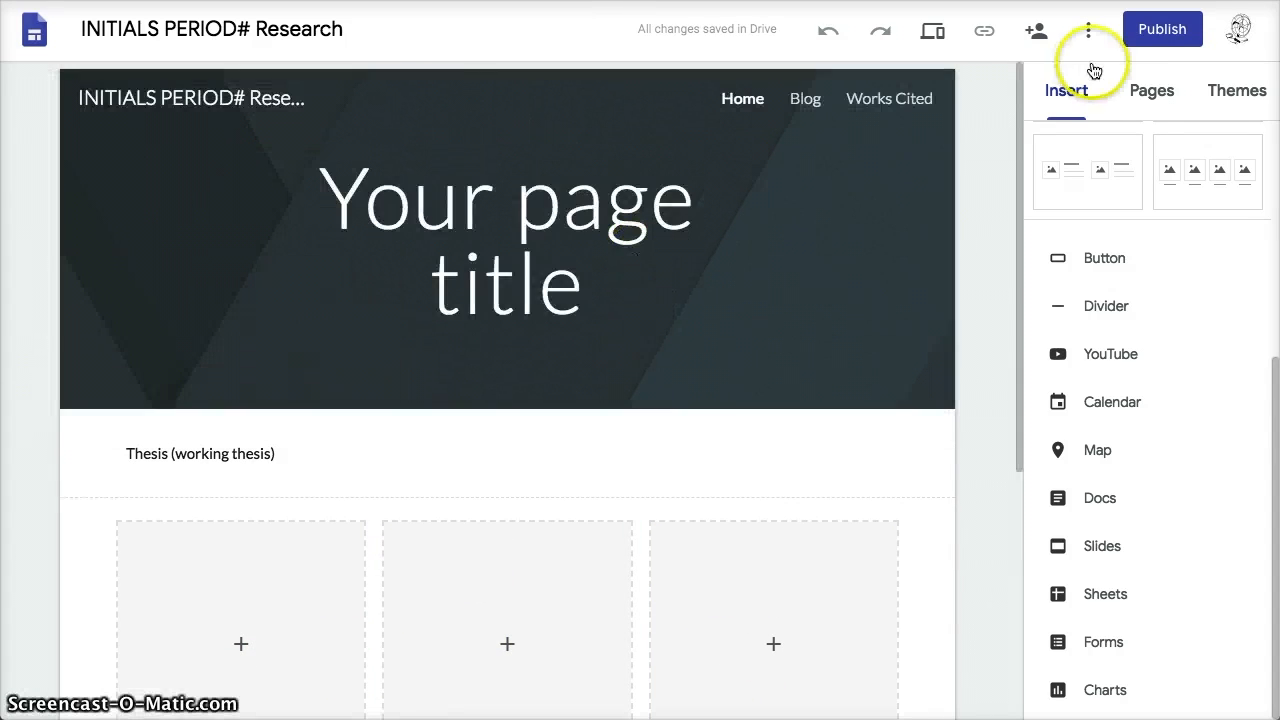
click(1151, 97)
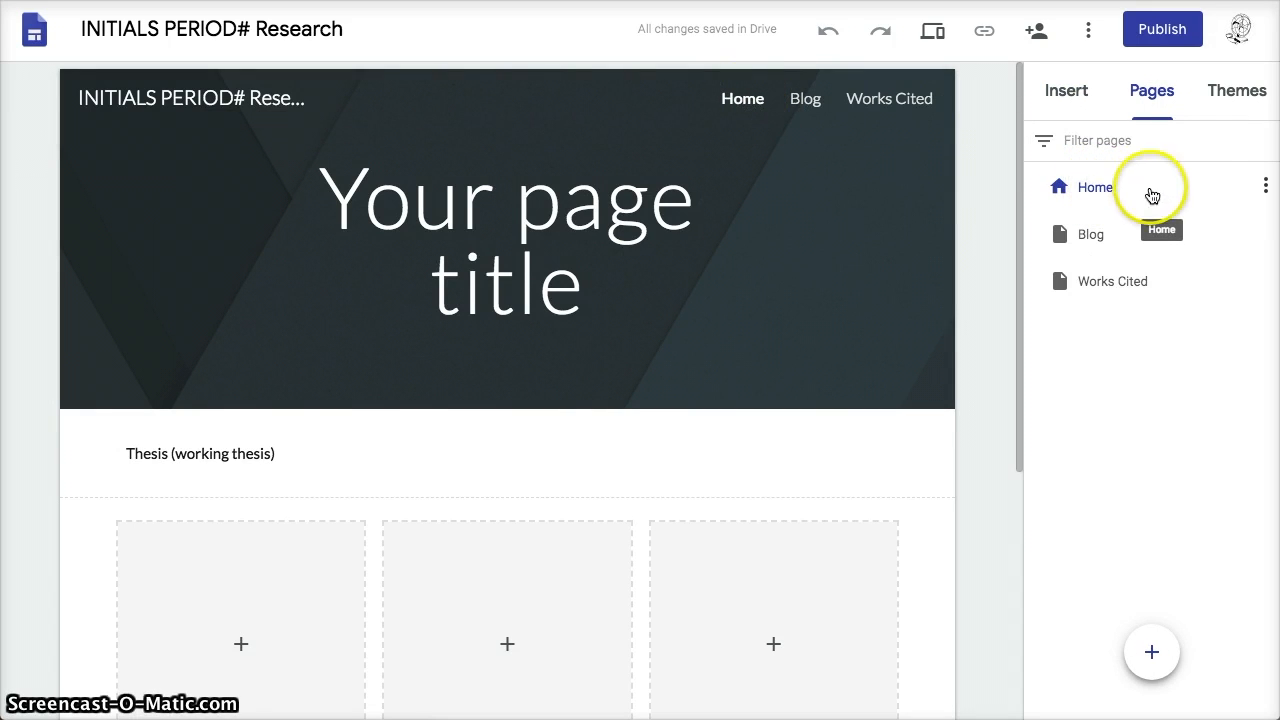
click(1195, 198)
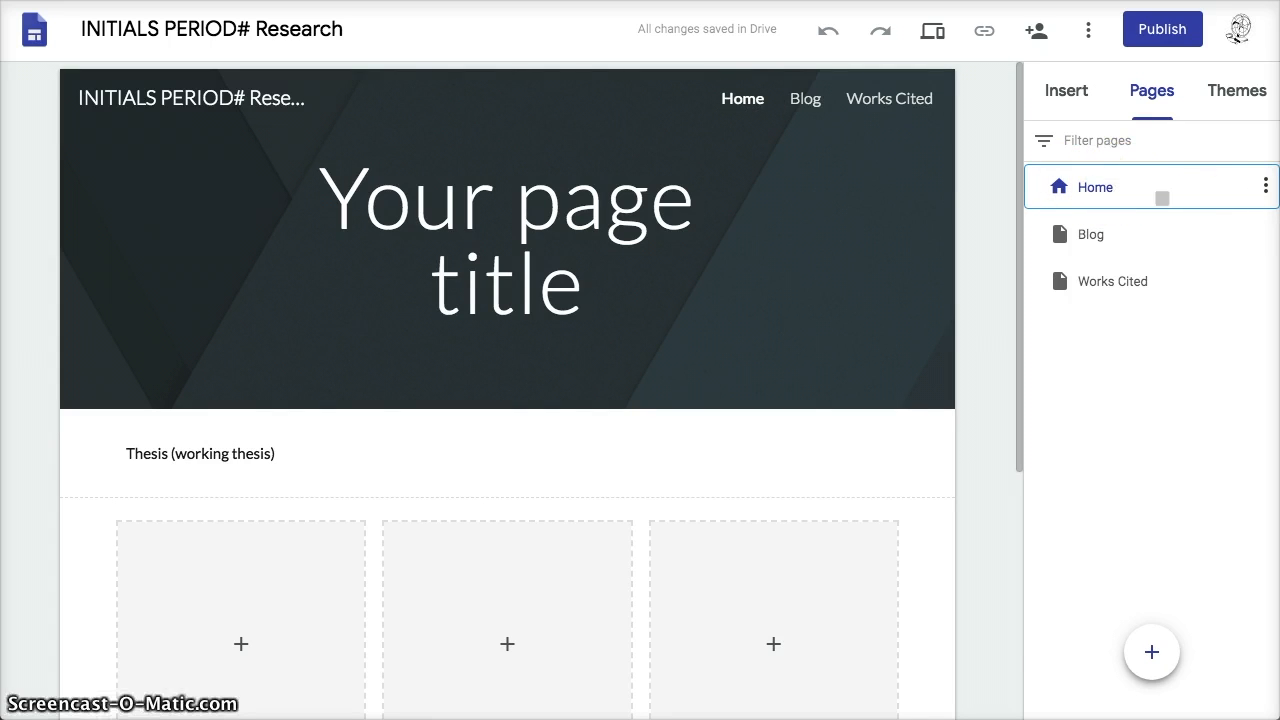
click(1267, 190)
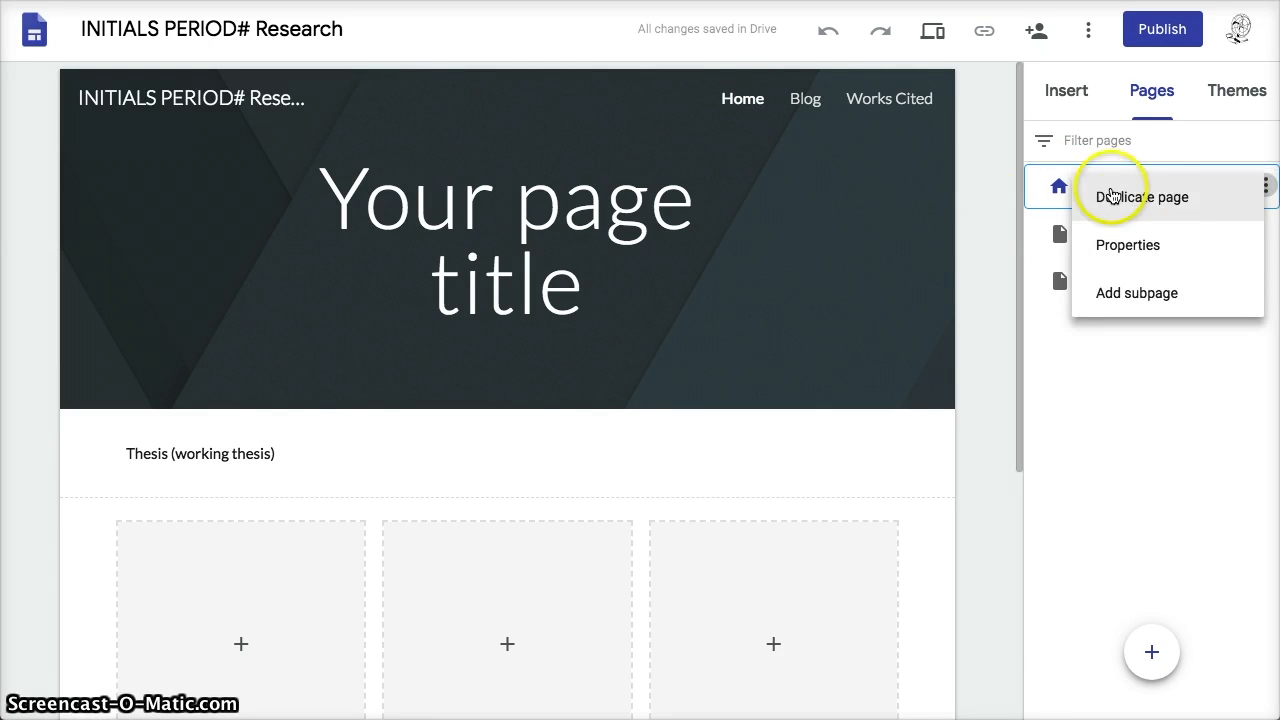
click(971, 281)
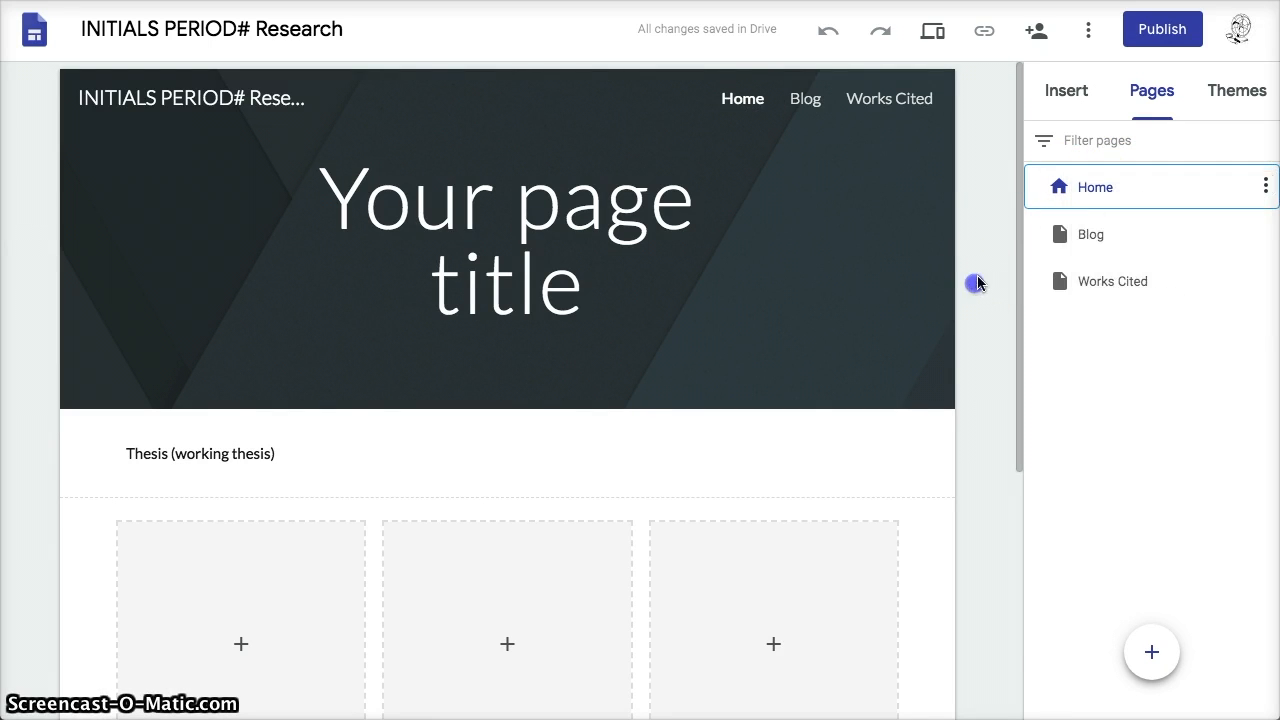
click(1265, 187)
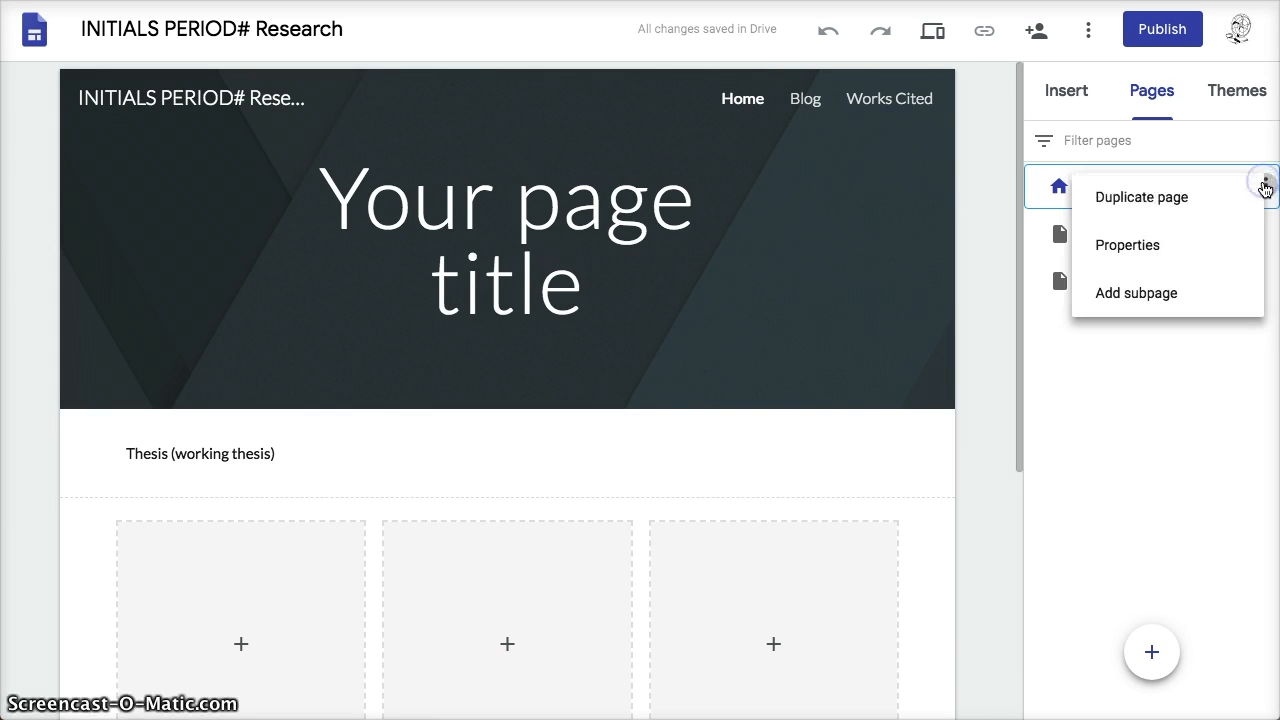
click(1145, 291)
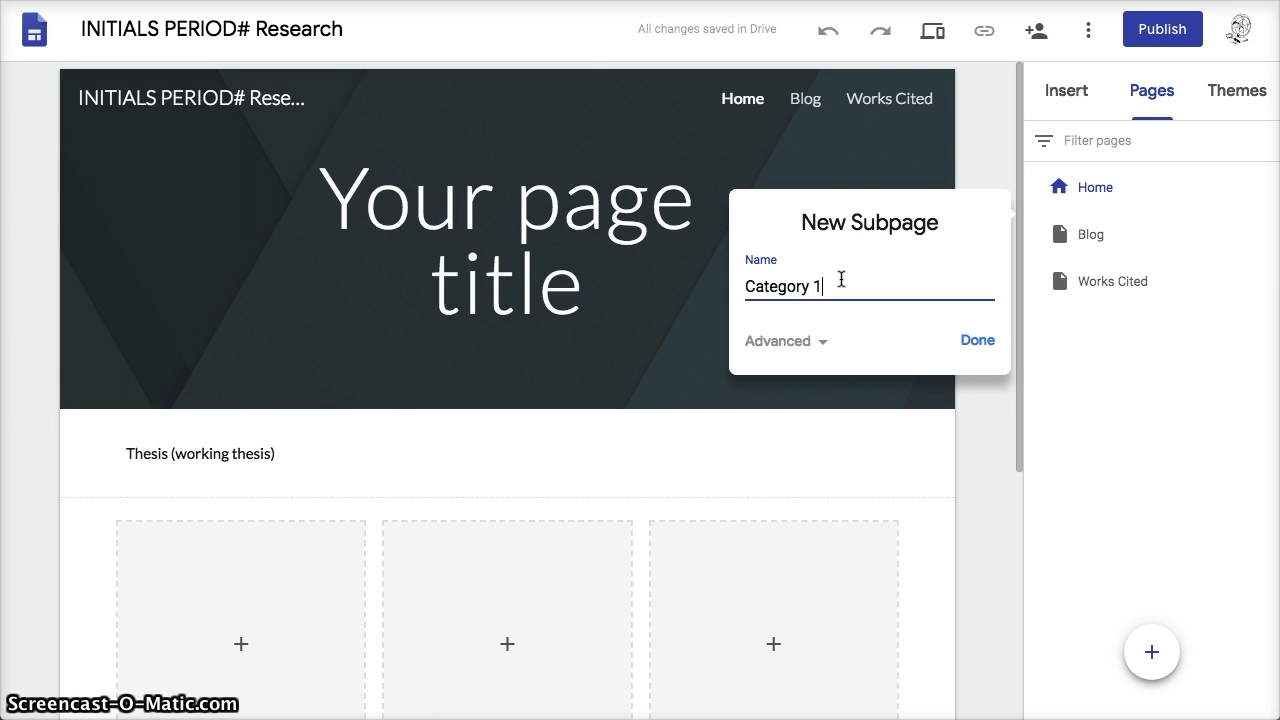
key(Return)
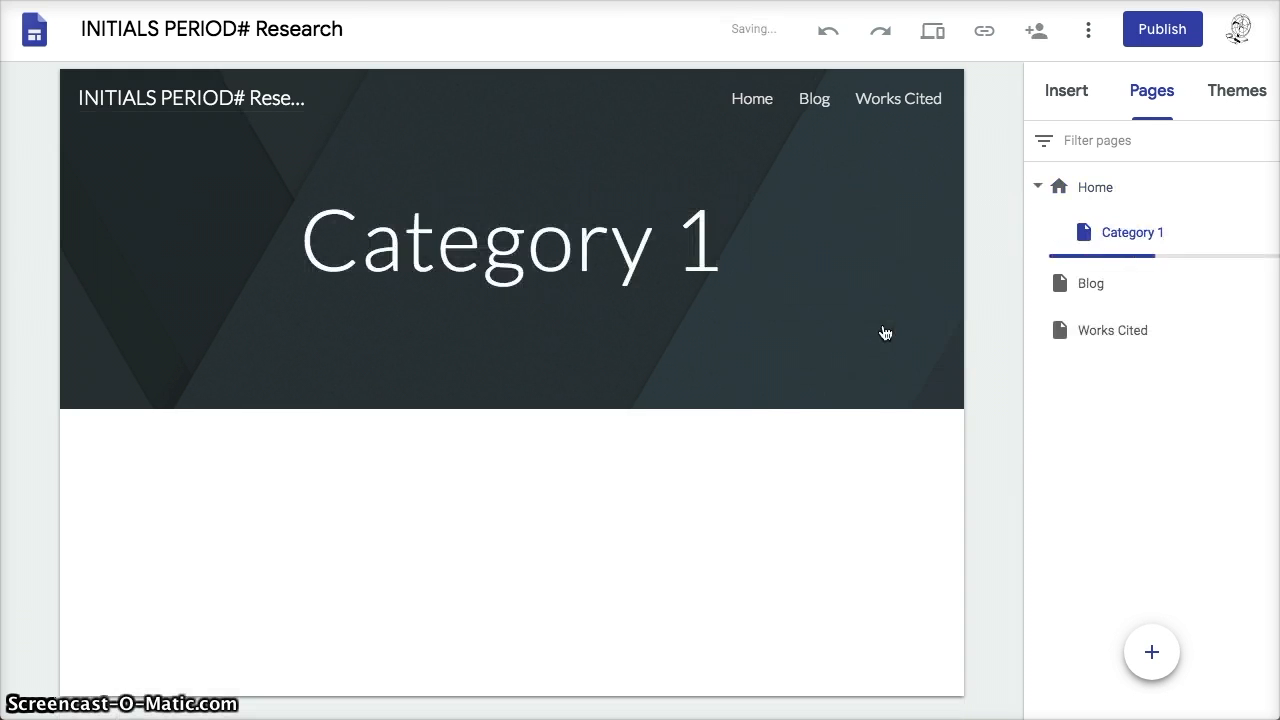
Check the Home submenu in the site's navigation for the Category 1 subpage
mouse_move(955, 330)
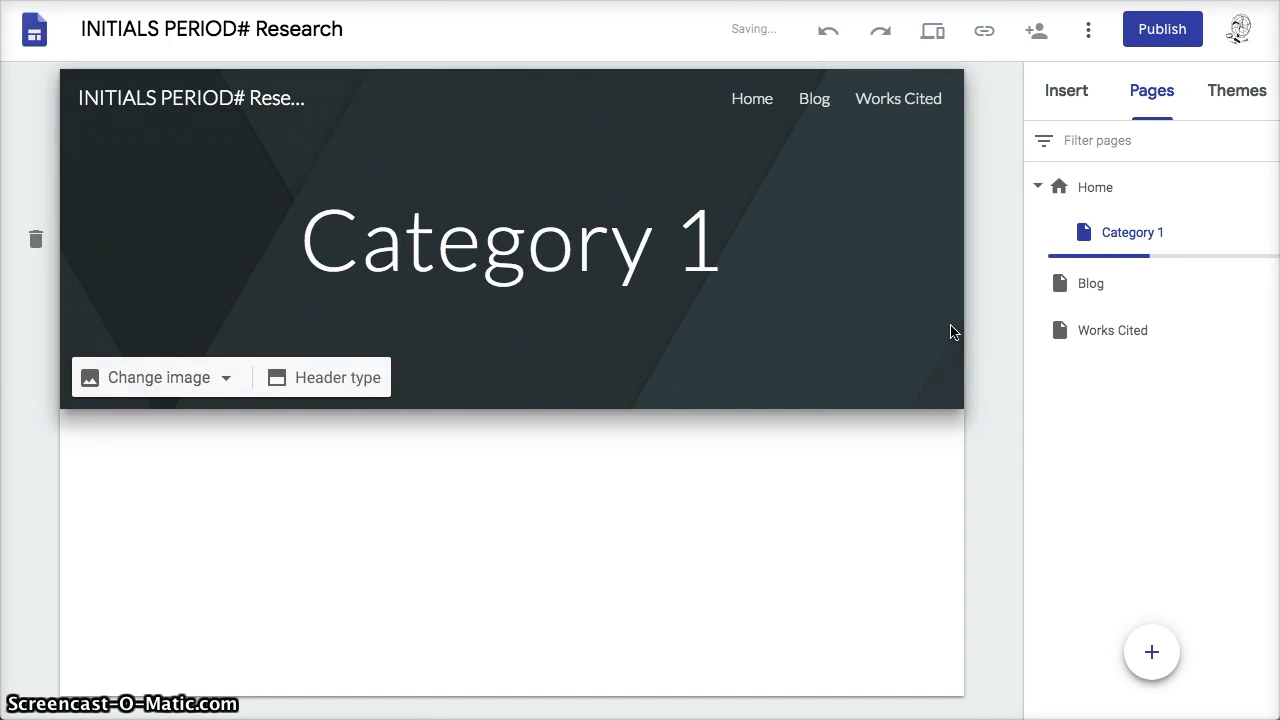
mouse_move(760, 108)
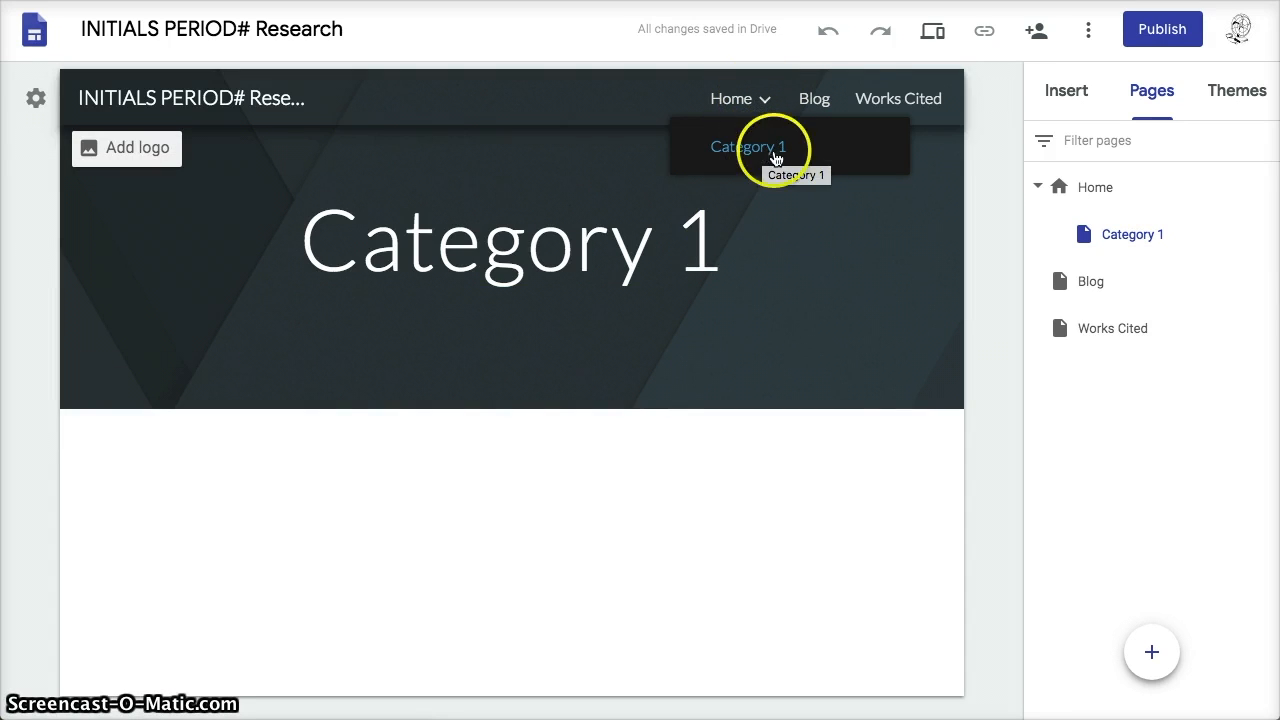
click(869, 258)
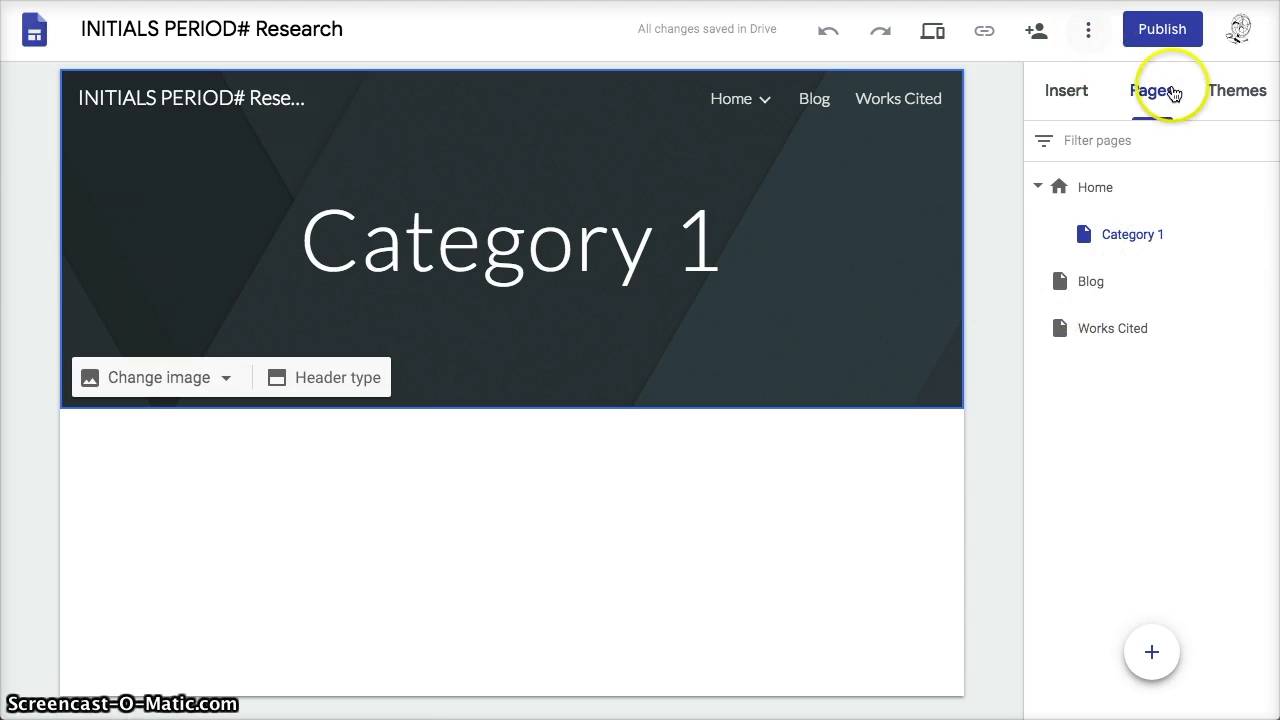
Try the Aristotle theme on the site, and settle on the Level theme instead
click(1235, 102)
click(1198, 345)
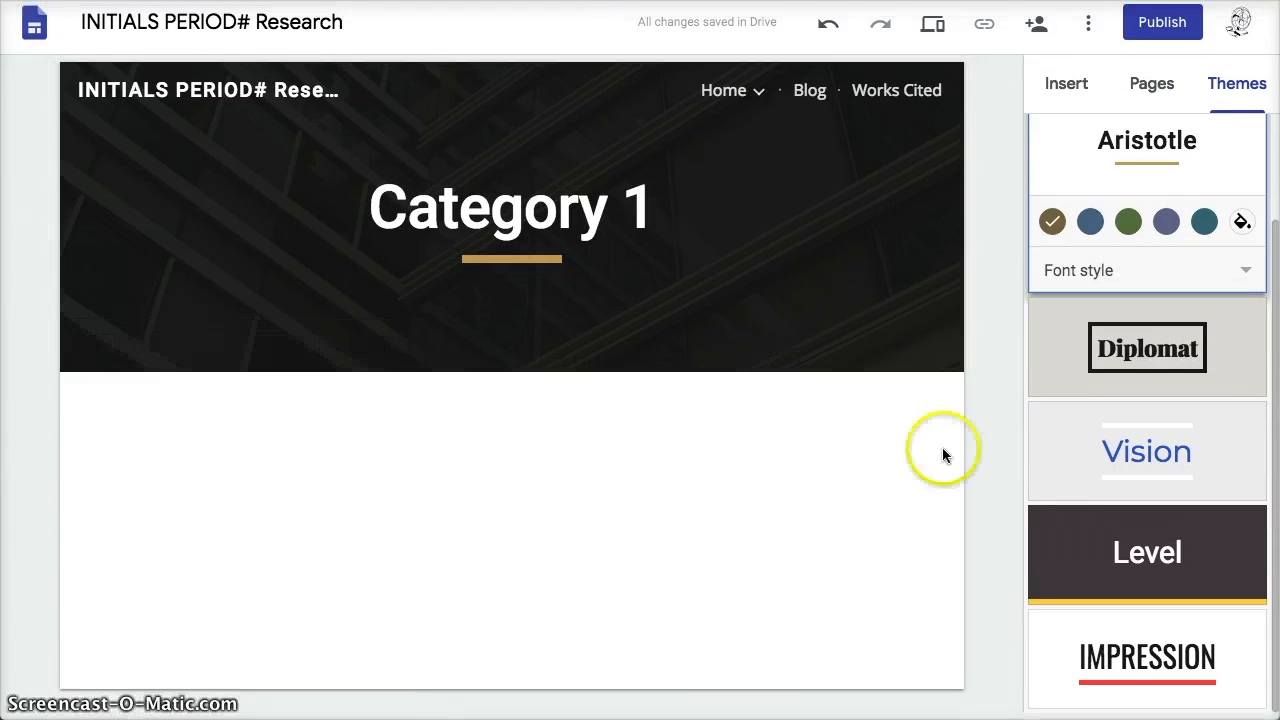
click(1168, 590)
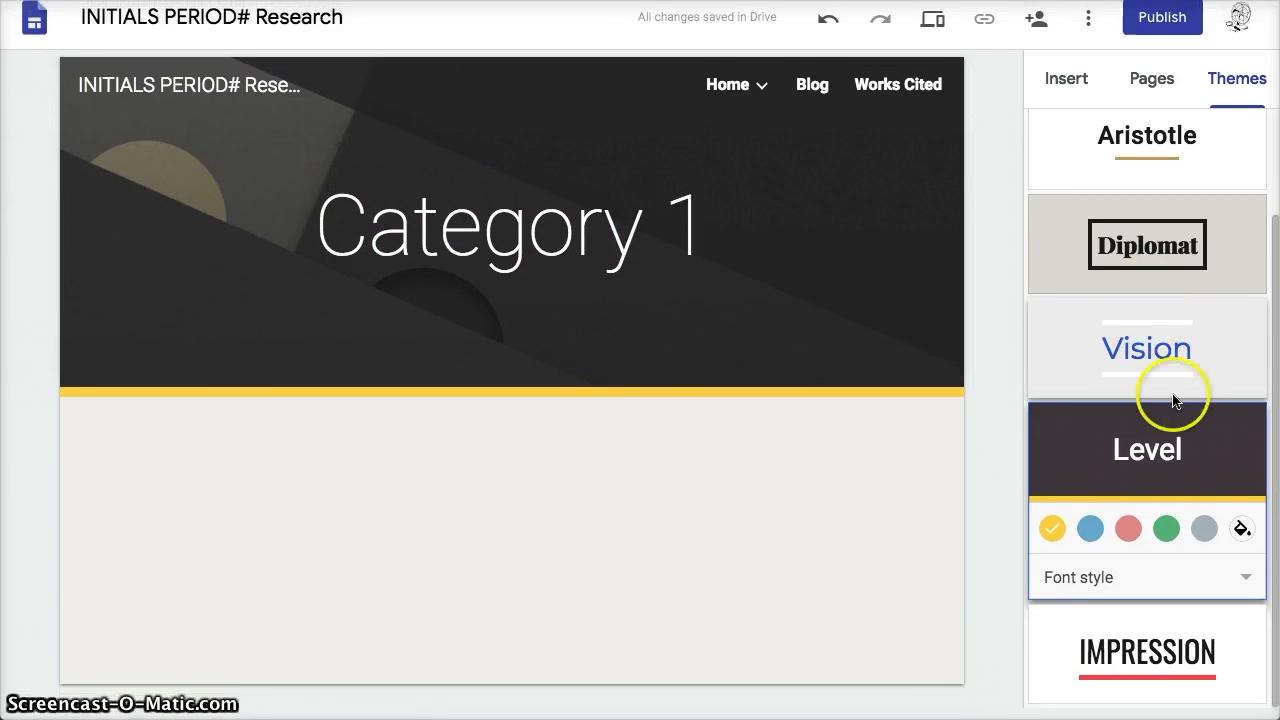
scroll(1190, 450, up, 2)
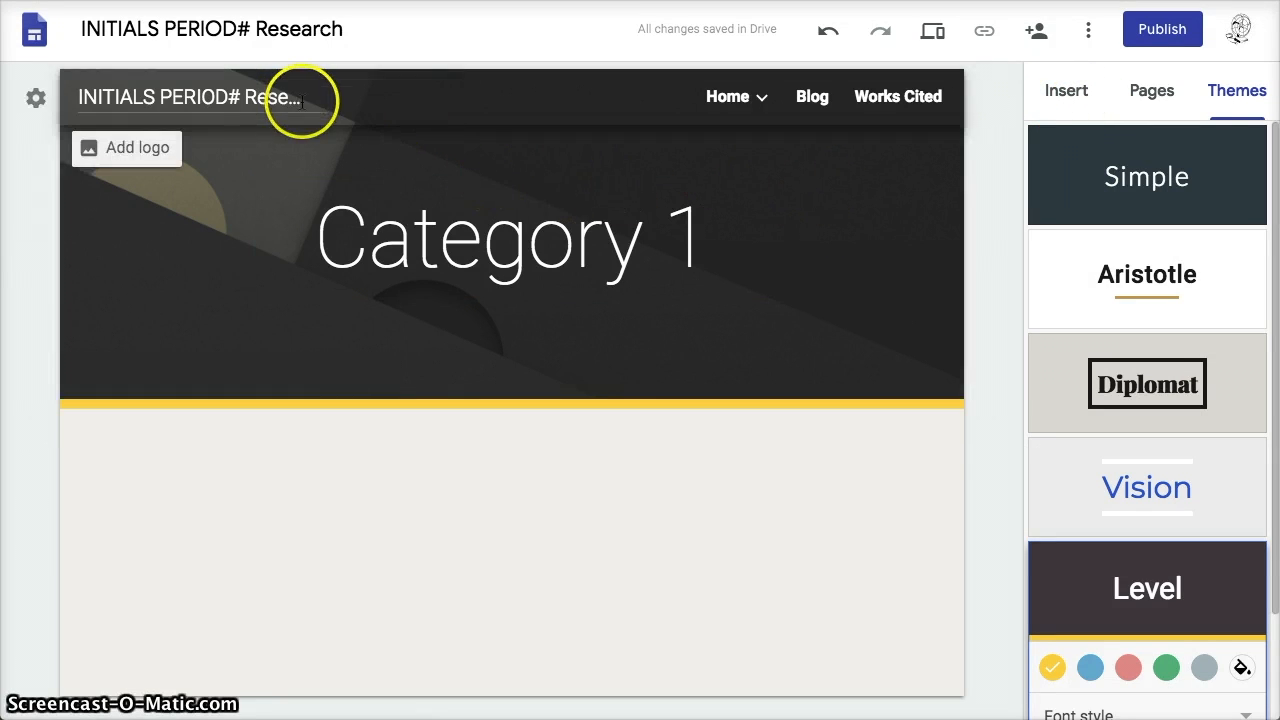
Publish the site with the web address "initialsperiodresearch" and open the published site
click(1161, 30)
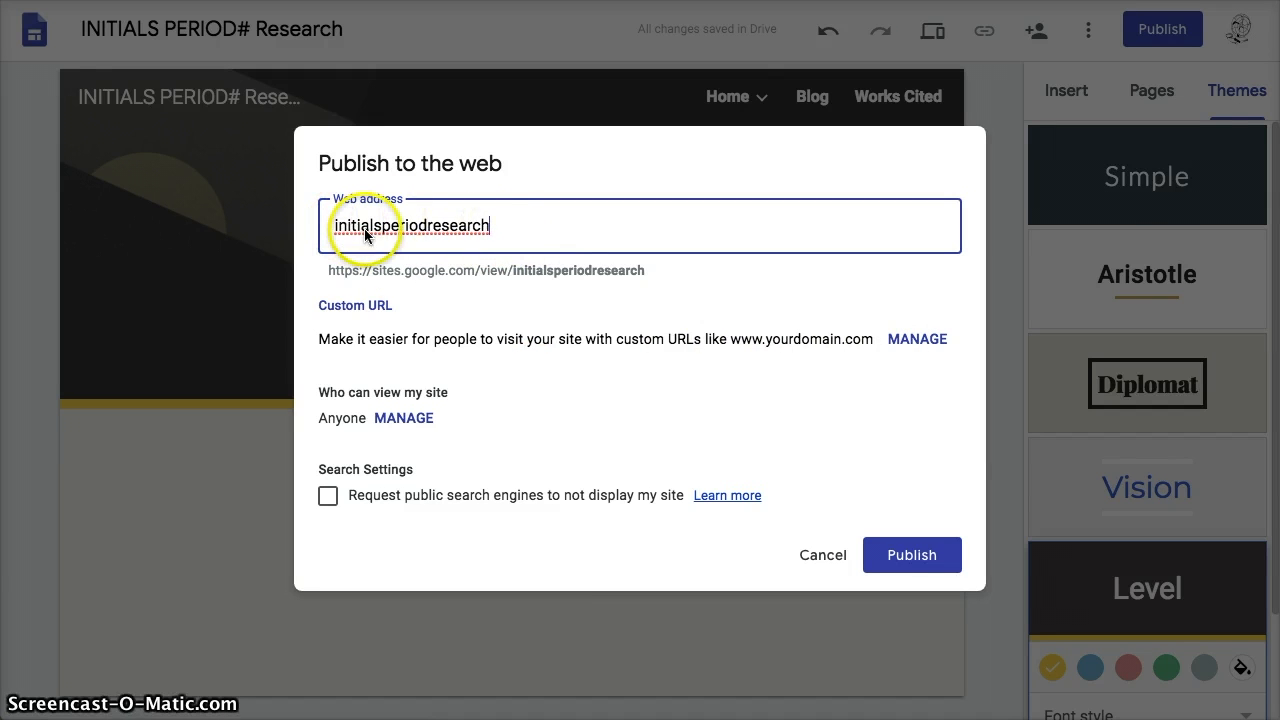
click(912, 557)
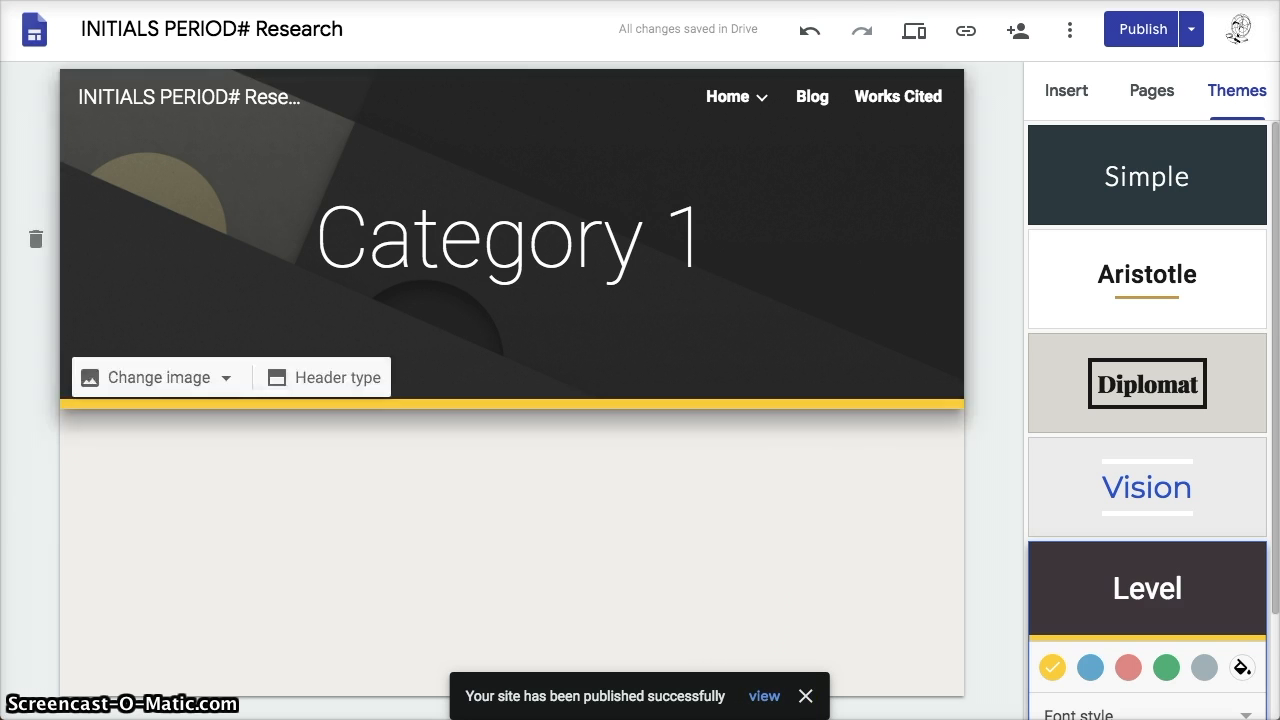
click(1191, 32)
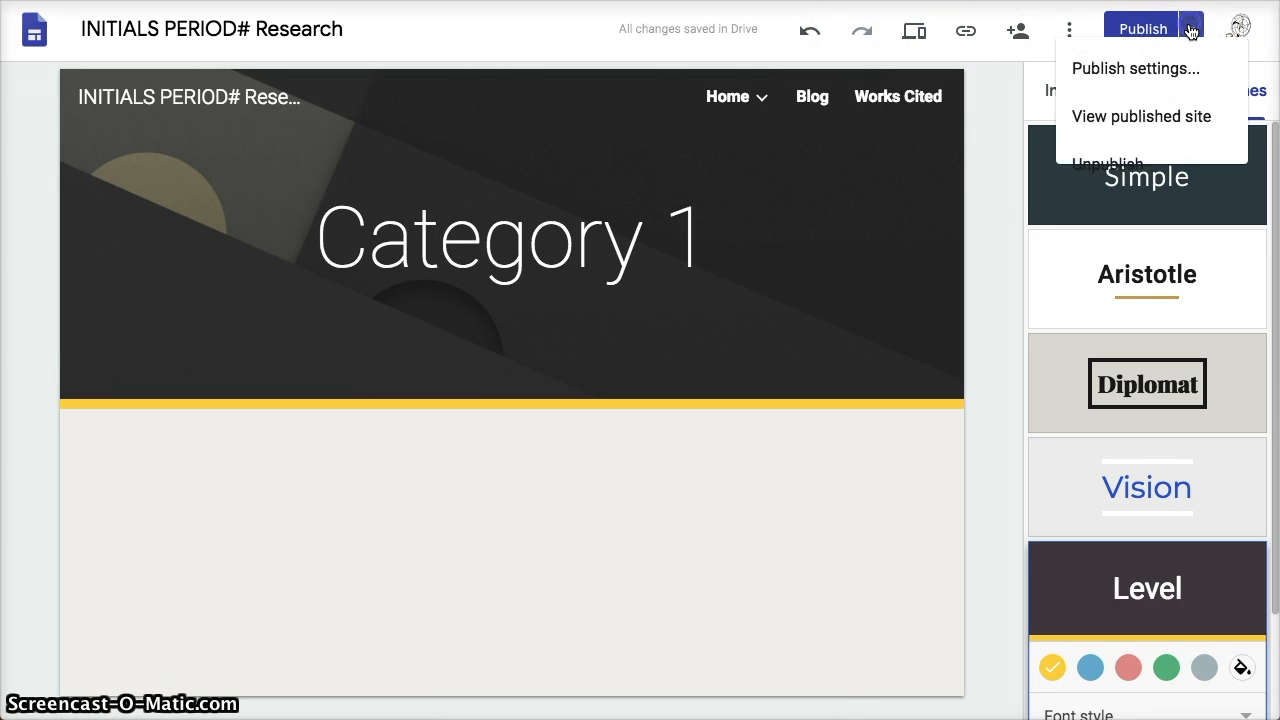
click(1104, 134)
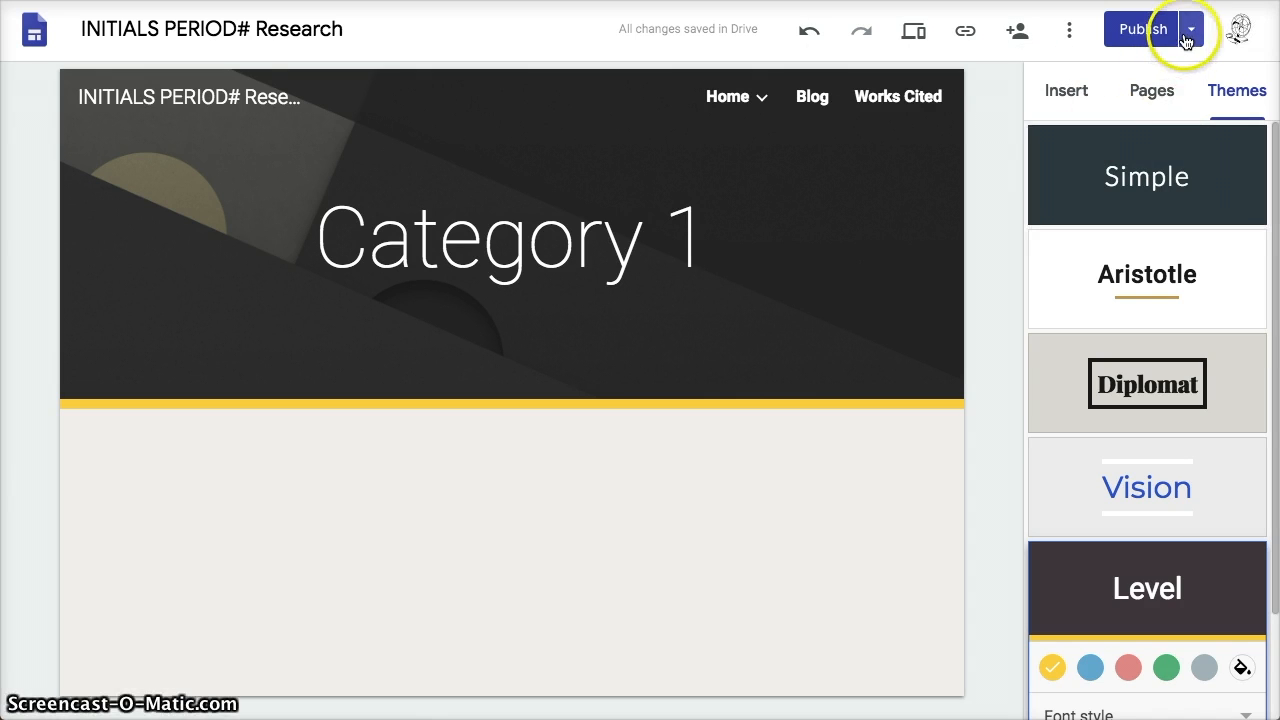
click(1188, 36)
click(1106, 134)
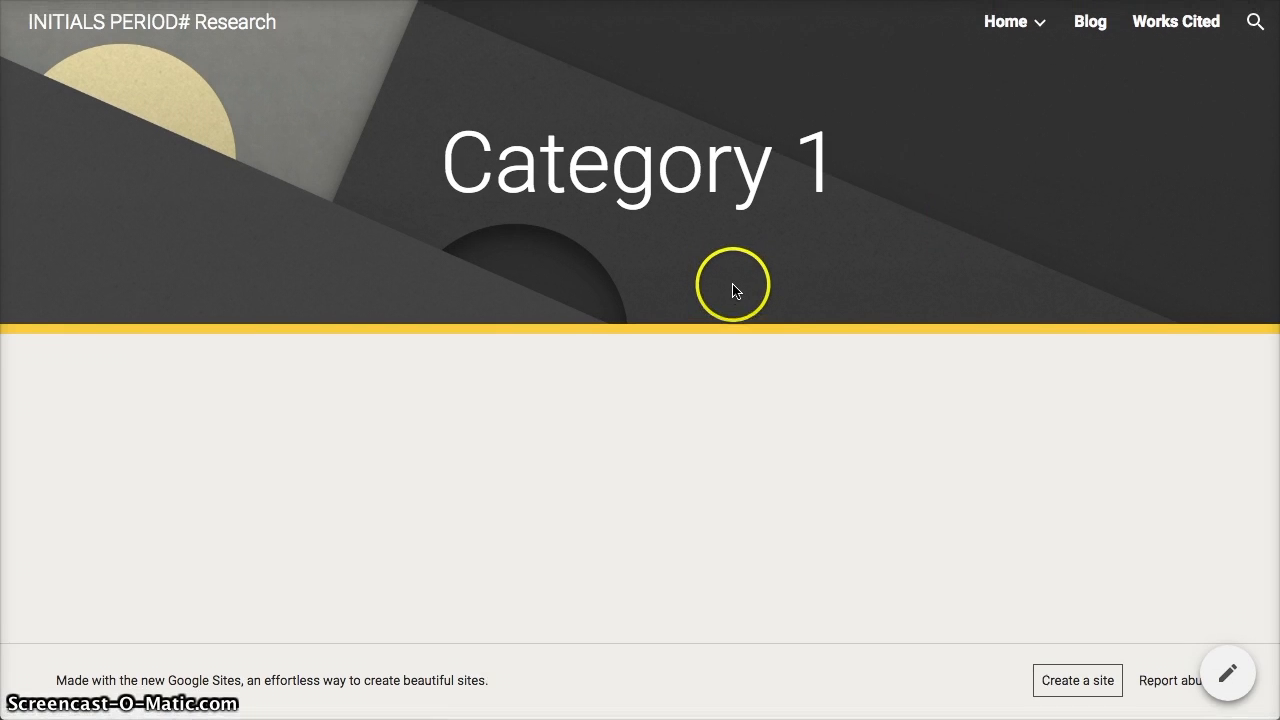
Go to the published site's Home page and review its title banner, thesis section and three category columns
click(1004, 30)
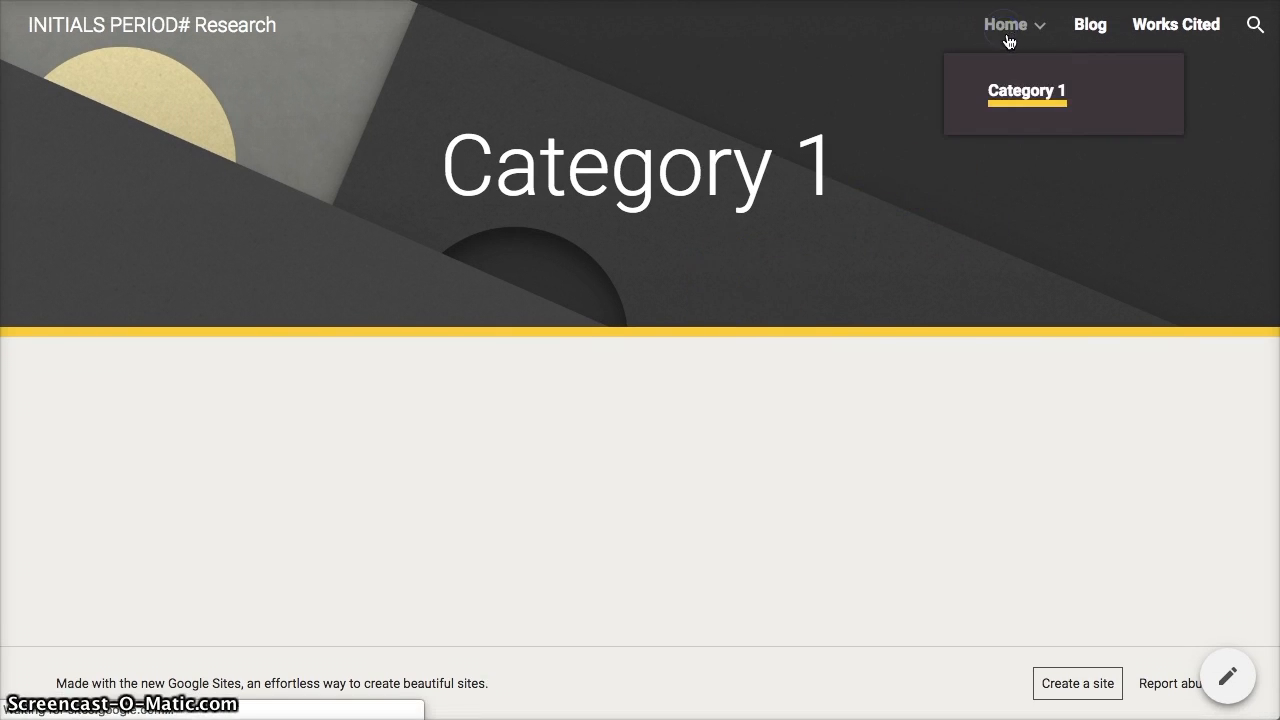
scroll(900, 260, down, 3)
scroll(883, 348, up, 3)
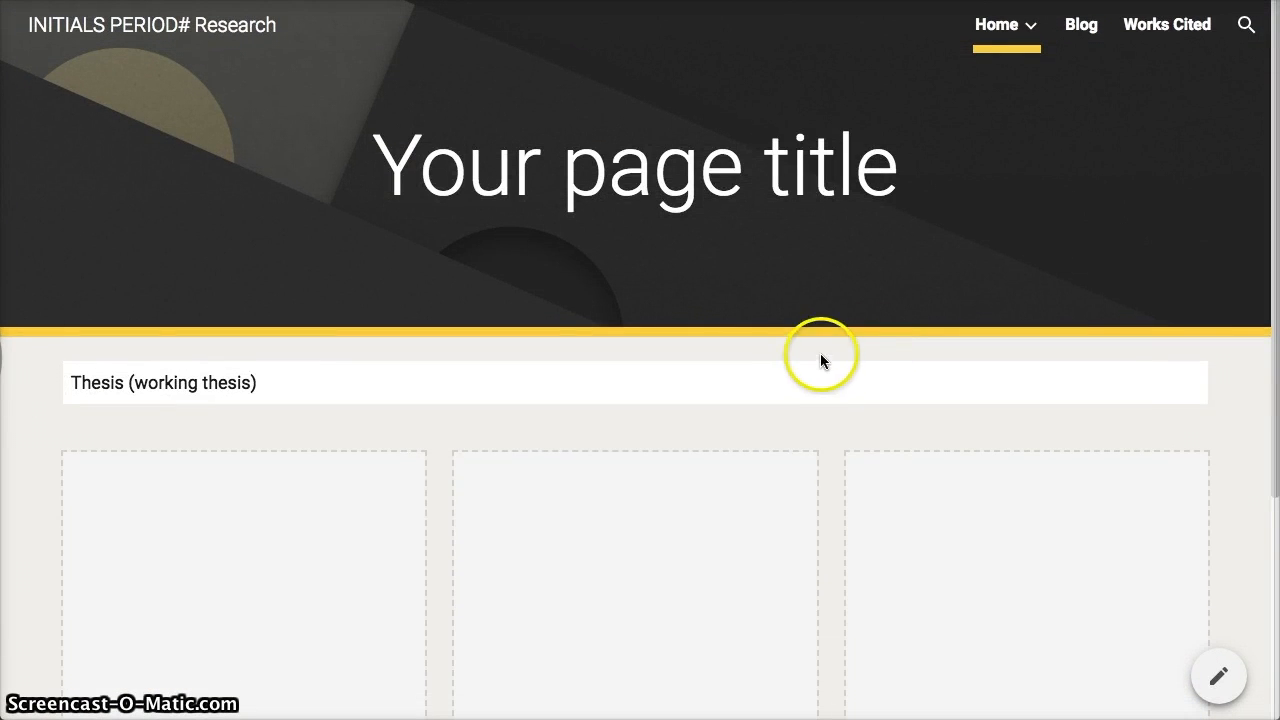
scroll(834, 251, down, 3)
scroll(794, 283, up, 3)
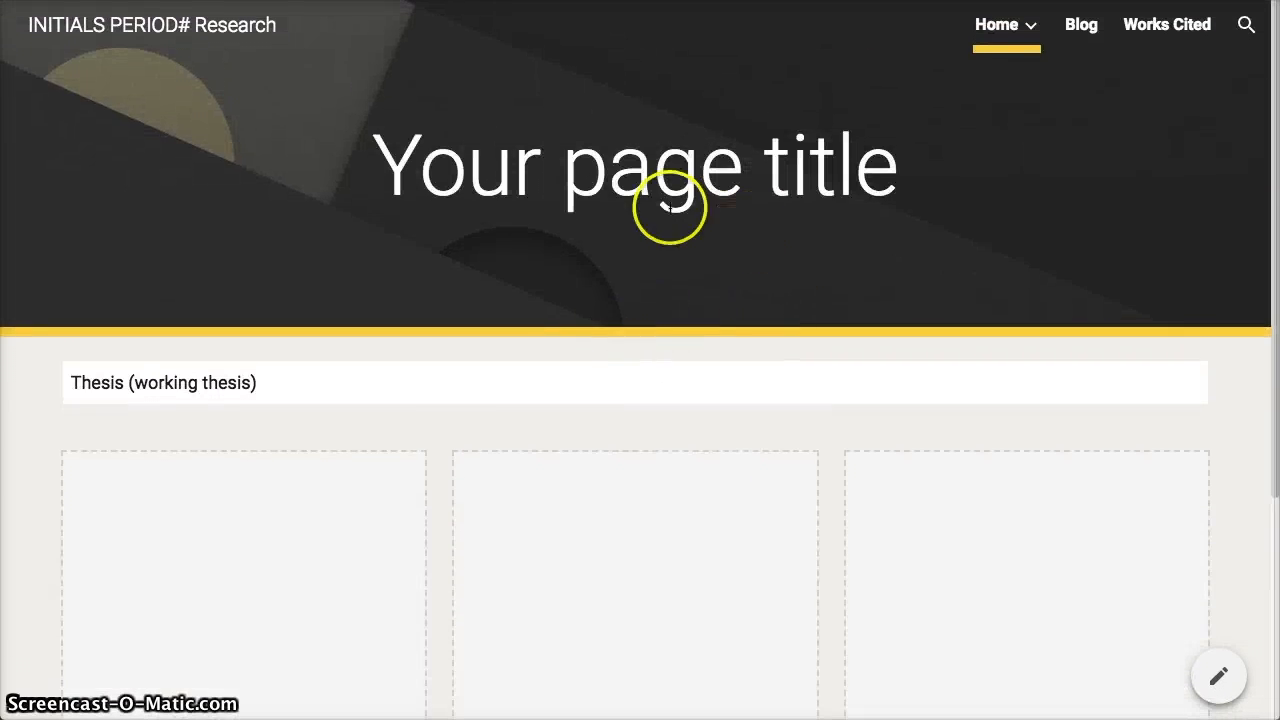
scroll(830, 400, down, 3)
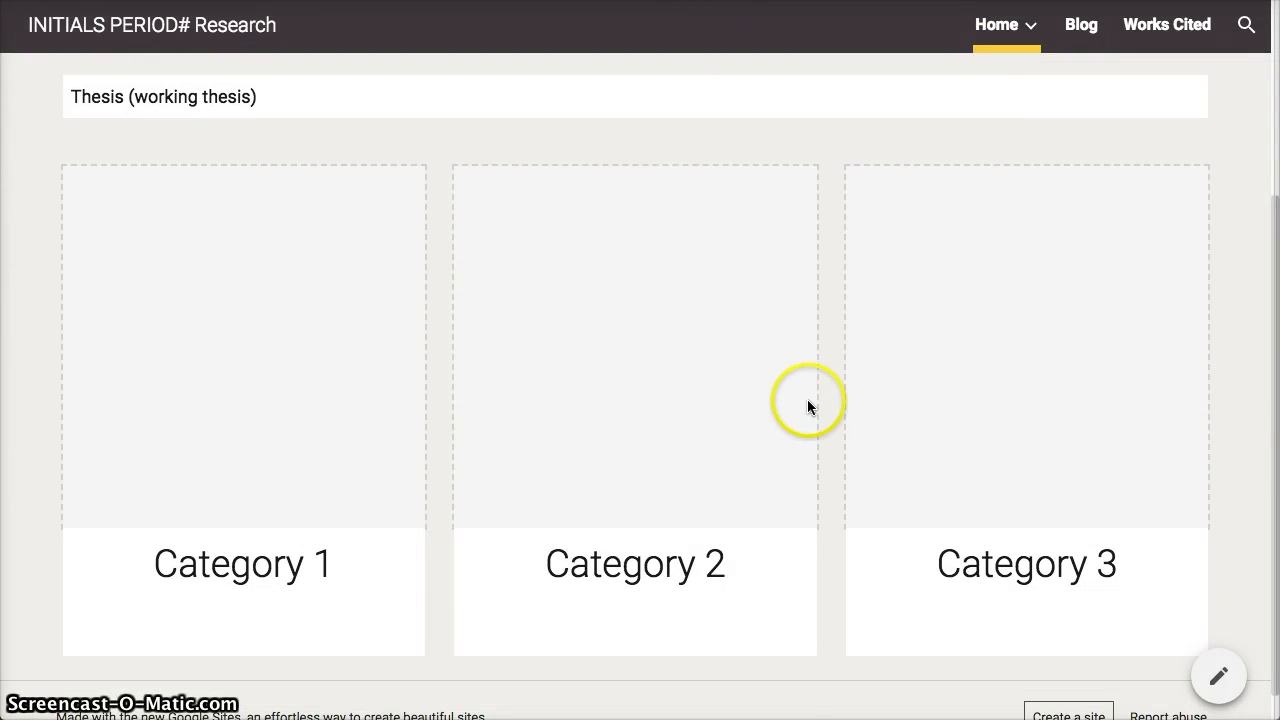
scroll(807, 406, up, 3)
scroll(747, 357, down, 3)
scroll(900, 224, up, 3)
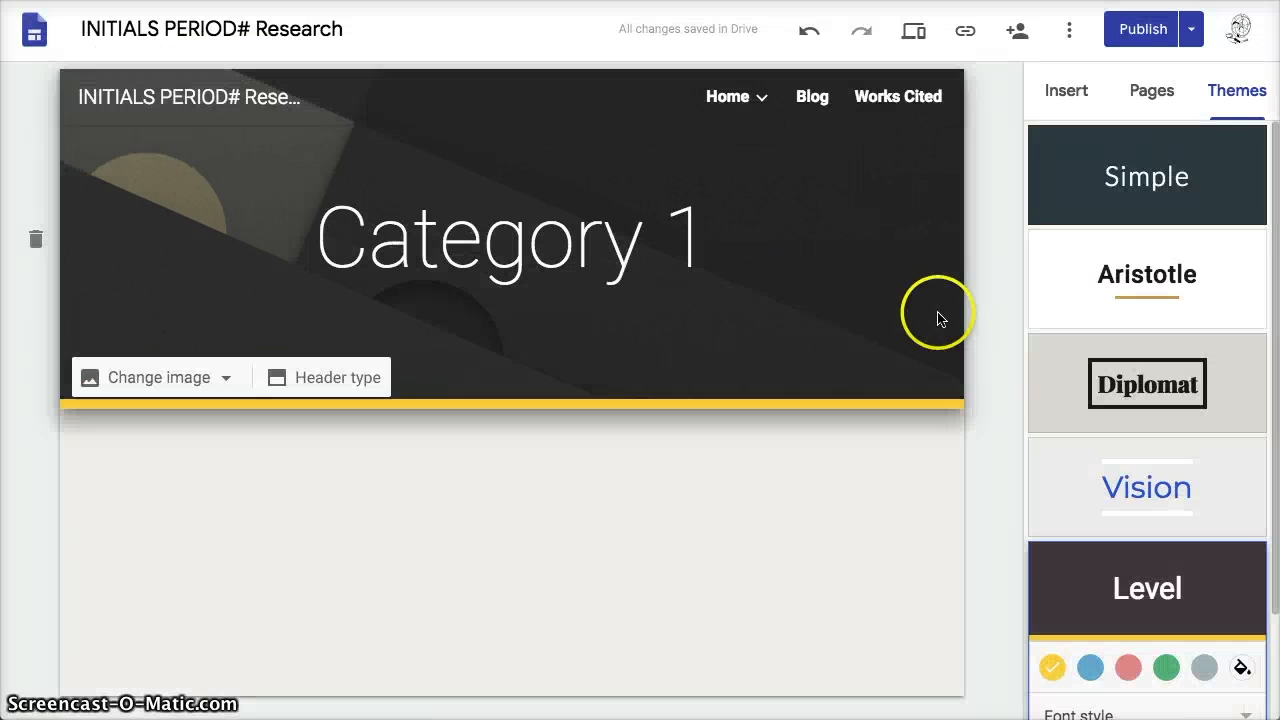
Return to the site editor and open the Home page for editing
mouse_move(603, 249)
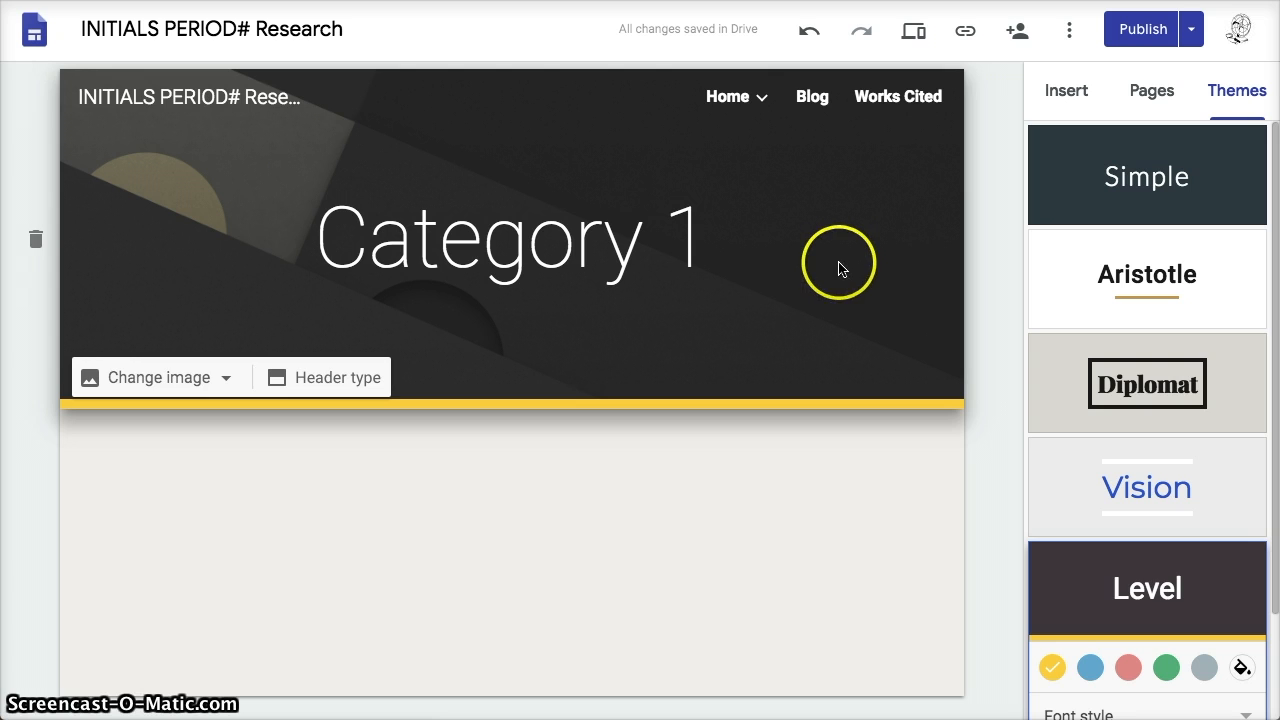
click(740, 105)
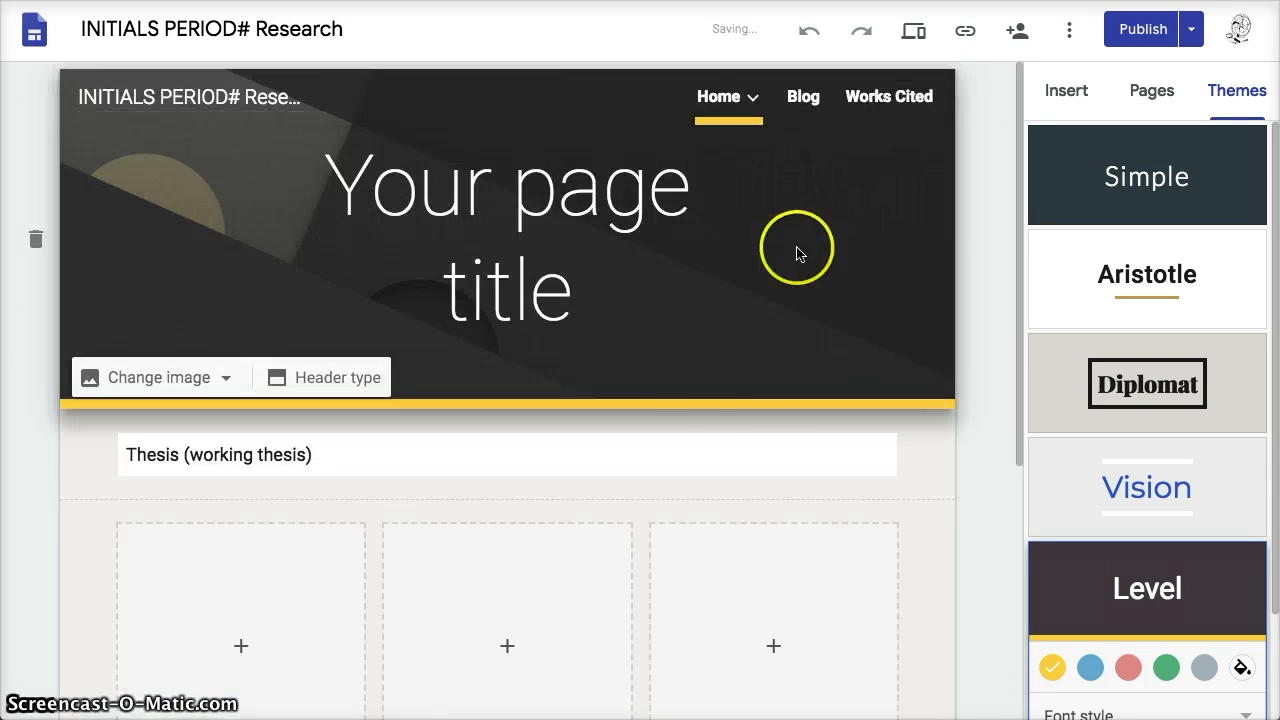